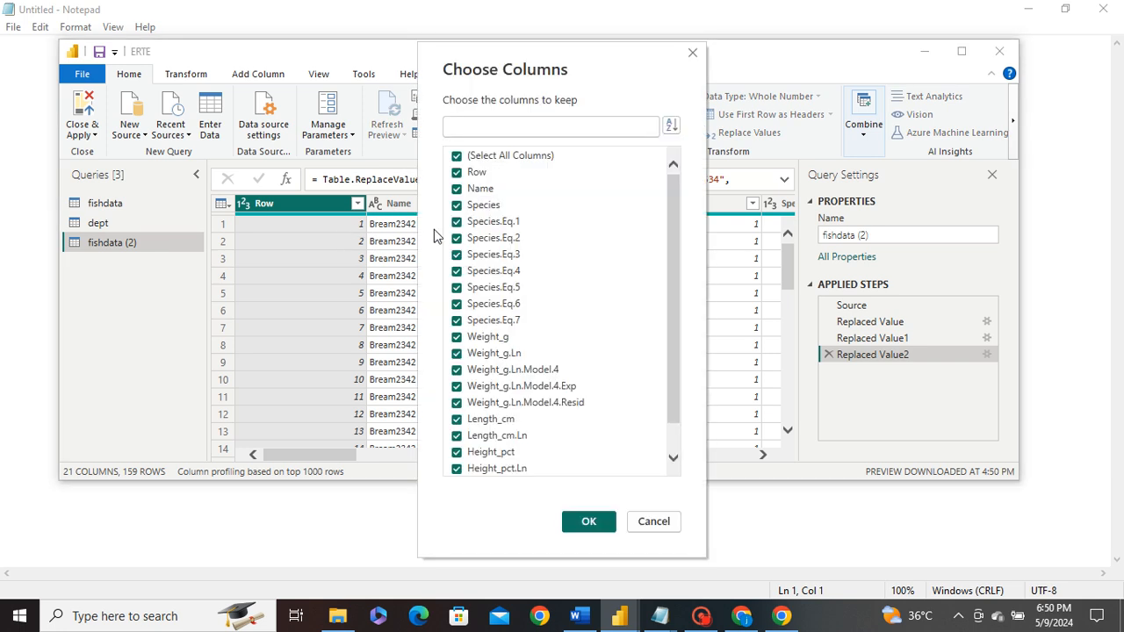
- Uncheck Species.Eq.2, Species.Eq.3 and Species.Eq.4 in Choose Columns, keeping the rest
left_click(488, 238)
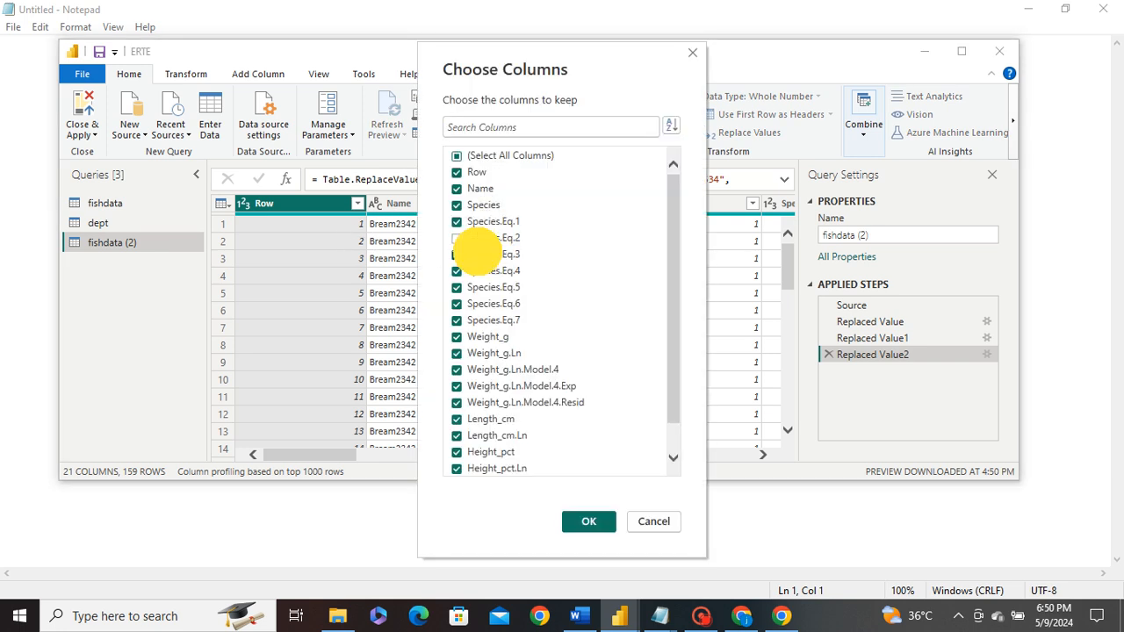
left_click(483, 255)
left_click(491, 272)
left_click(582, 521)
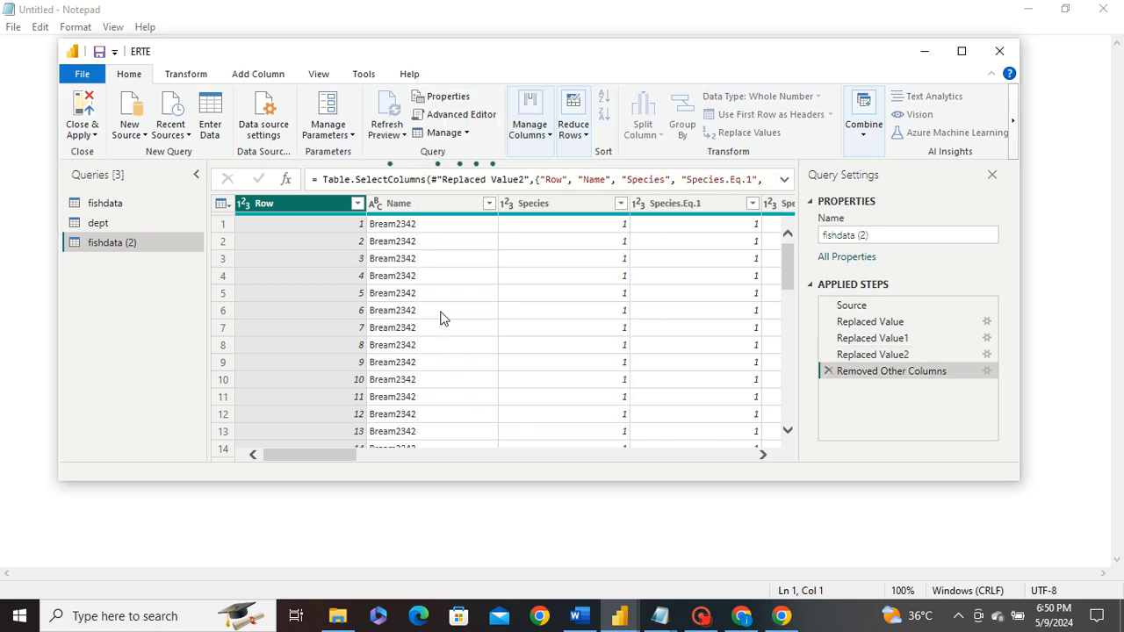
- Remove the Row column from fishdata (2)
left_click(531, 130)
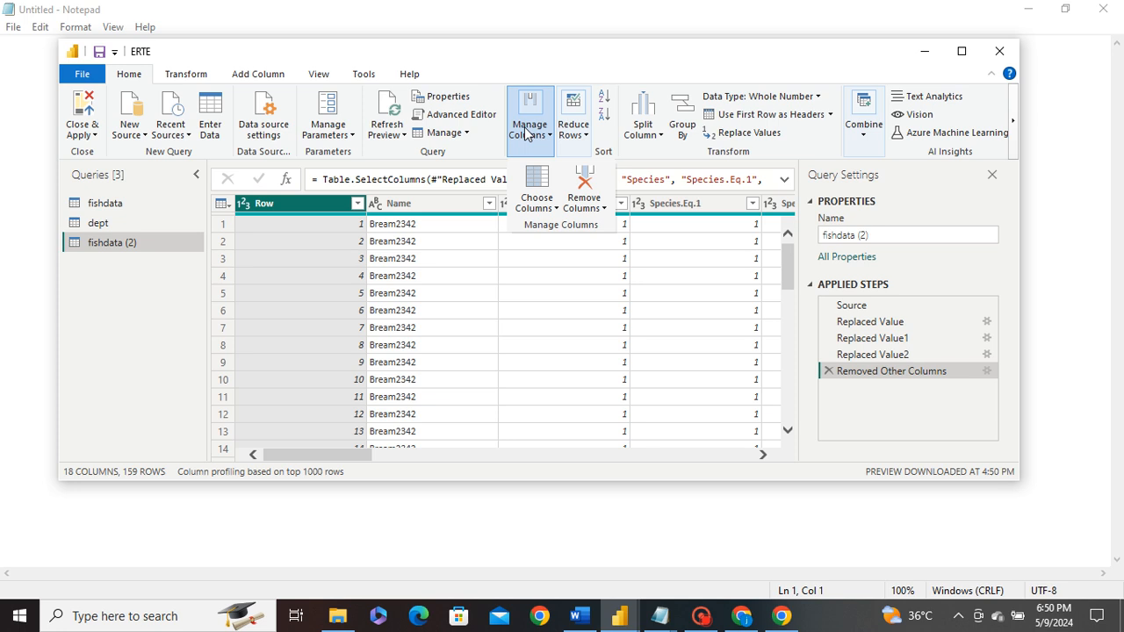
left_click(585, 208)
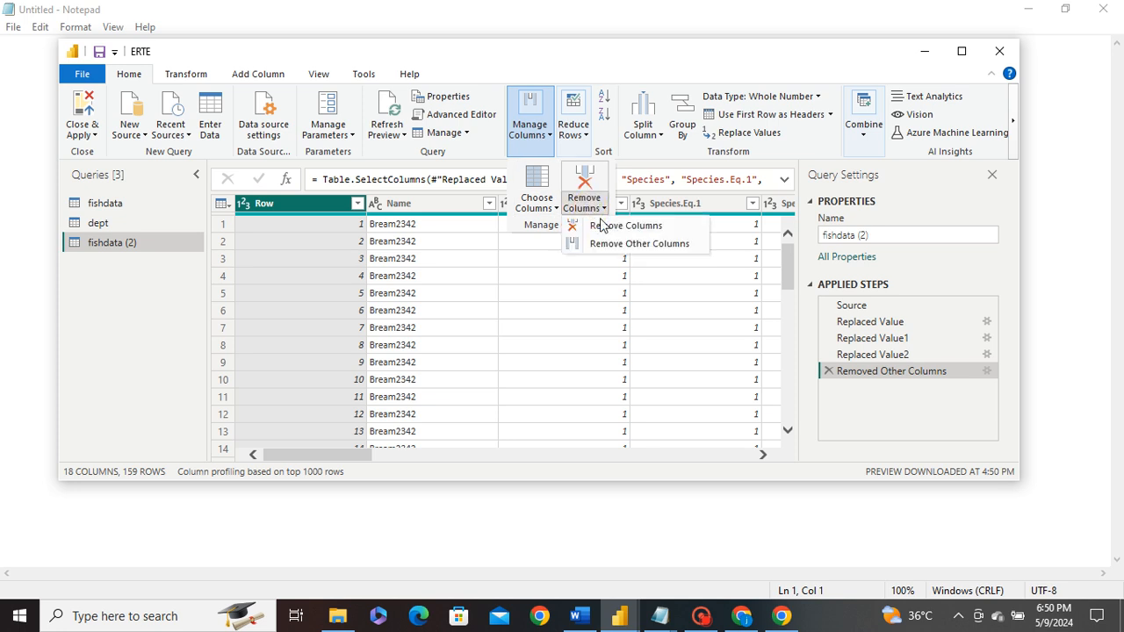
left_click(606, 226)
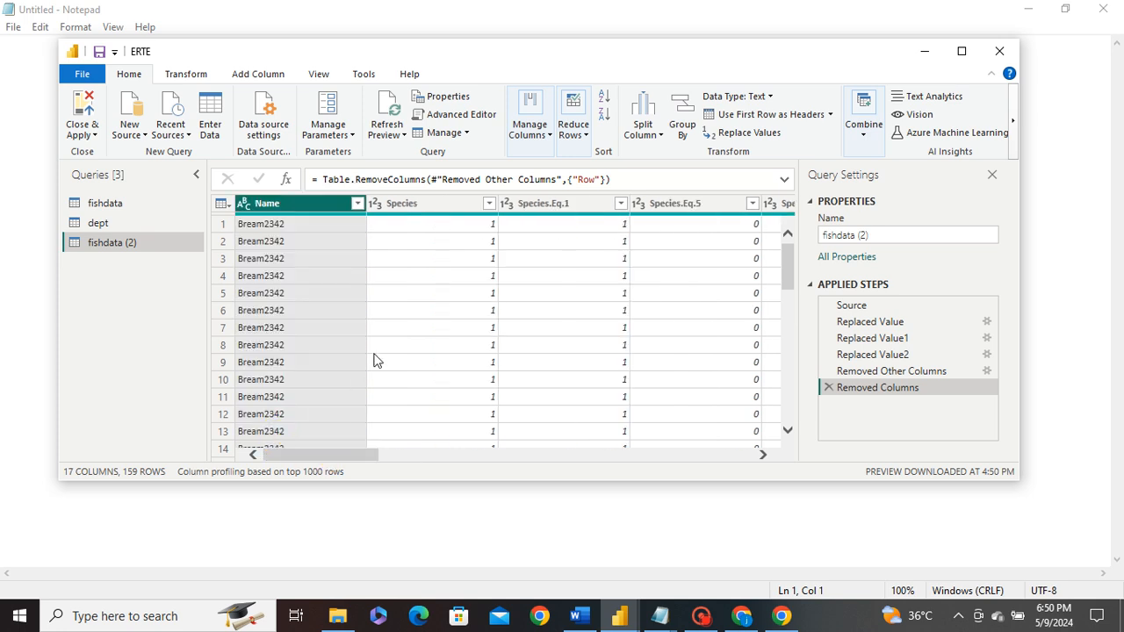
- Remove blank rows from fishdata (2)
left_click(572, 120)
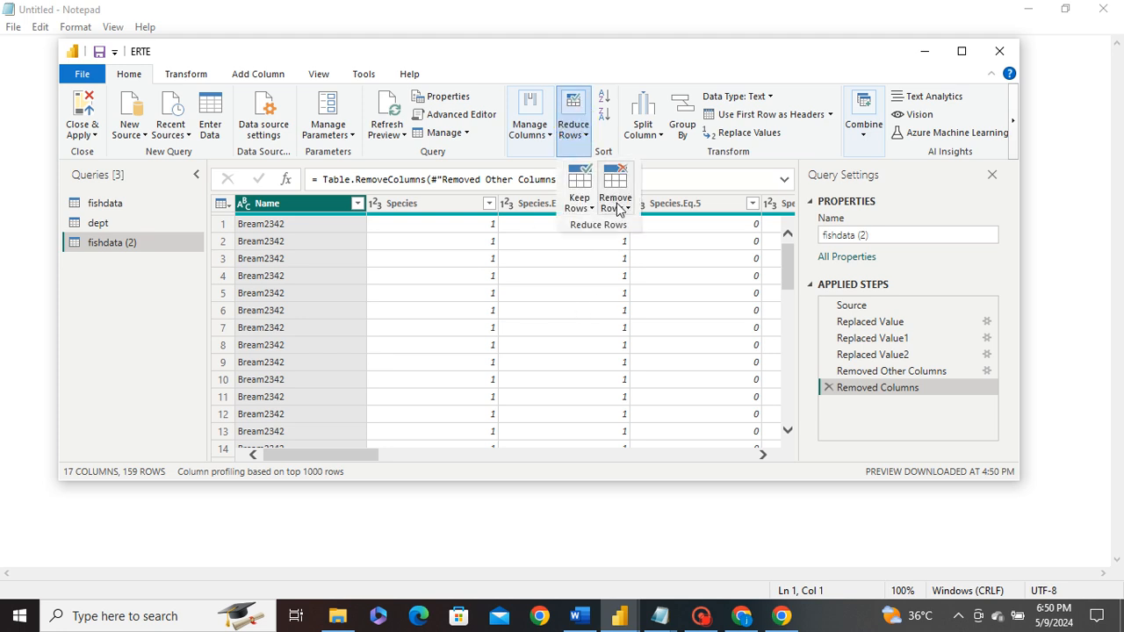
left_click(618, 207)
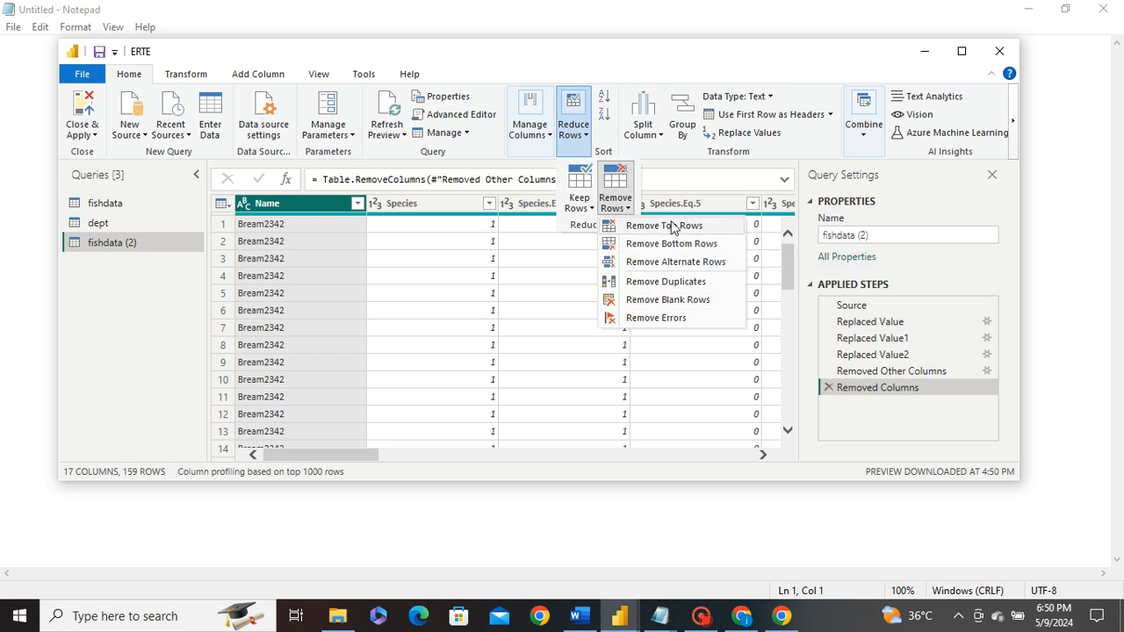
left_click(652, 301)
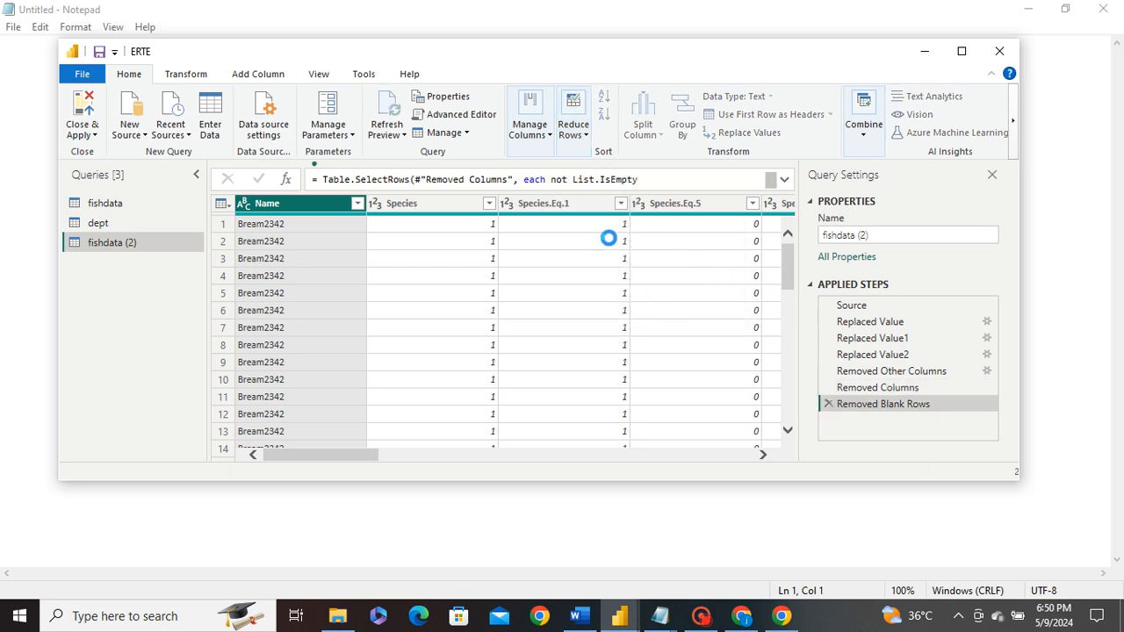
- Try removing duplicates on Name, then delete that Removed Duplicates step
left_click(573, 127)
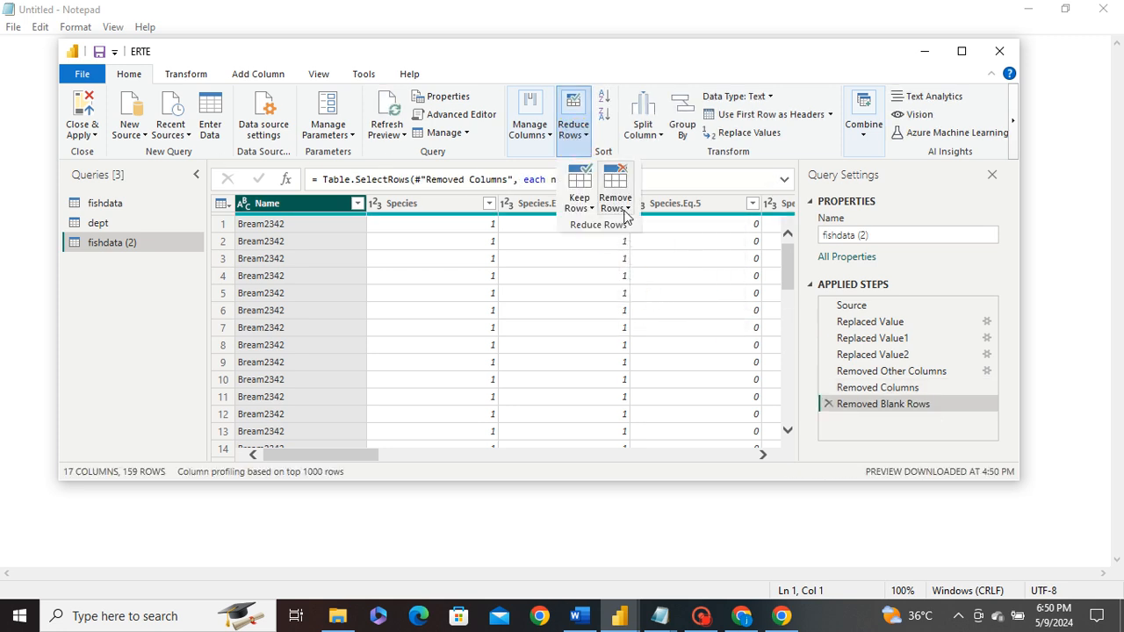
left_click(619, 204)
left_click(659, 281)
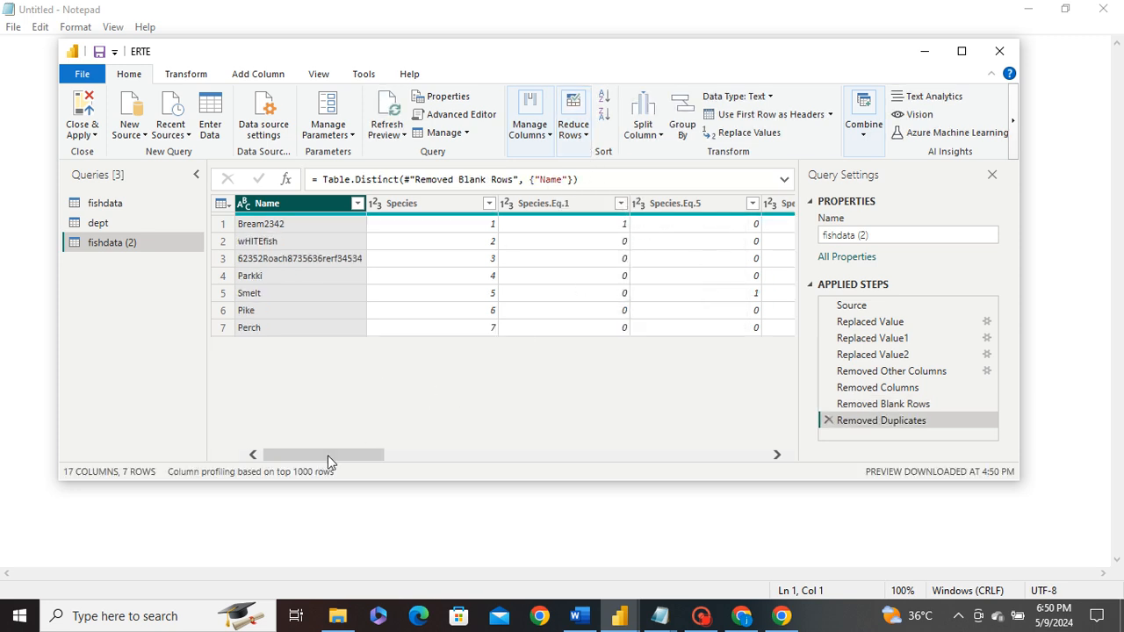
left_click_drag(327, 455, 237, 431)
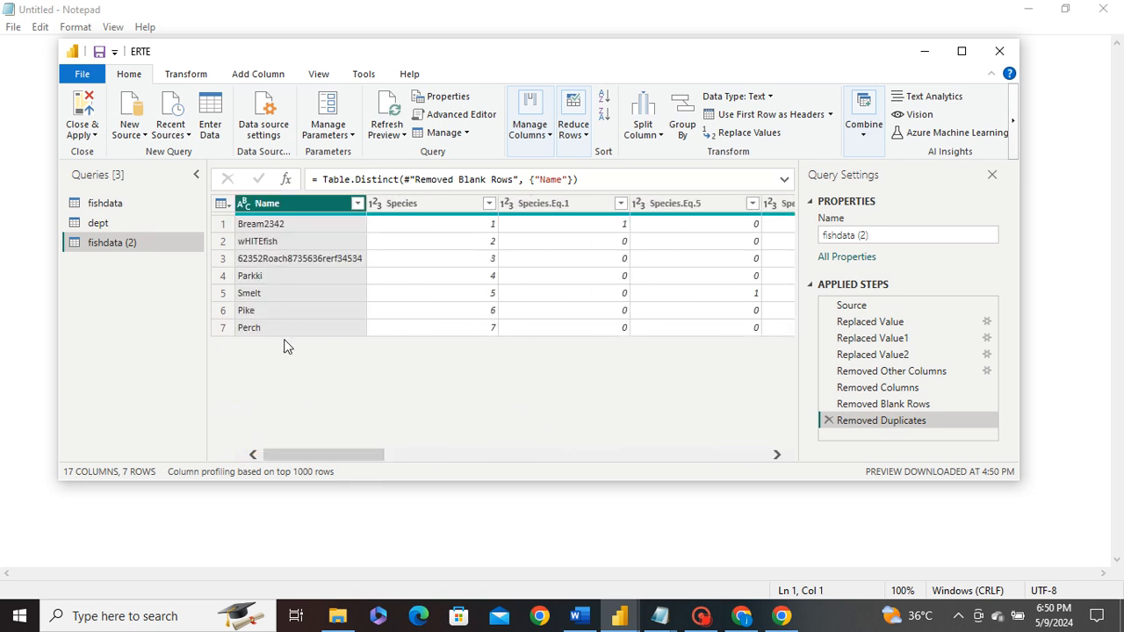
left_click(828, 422)
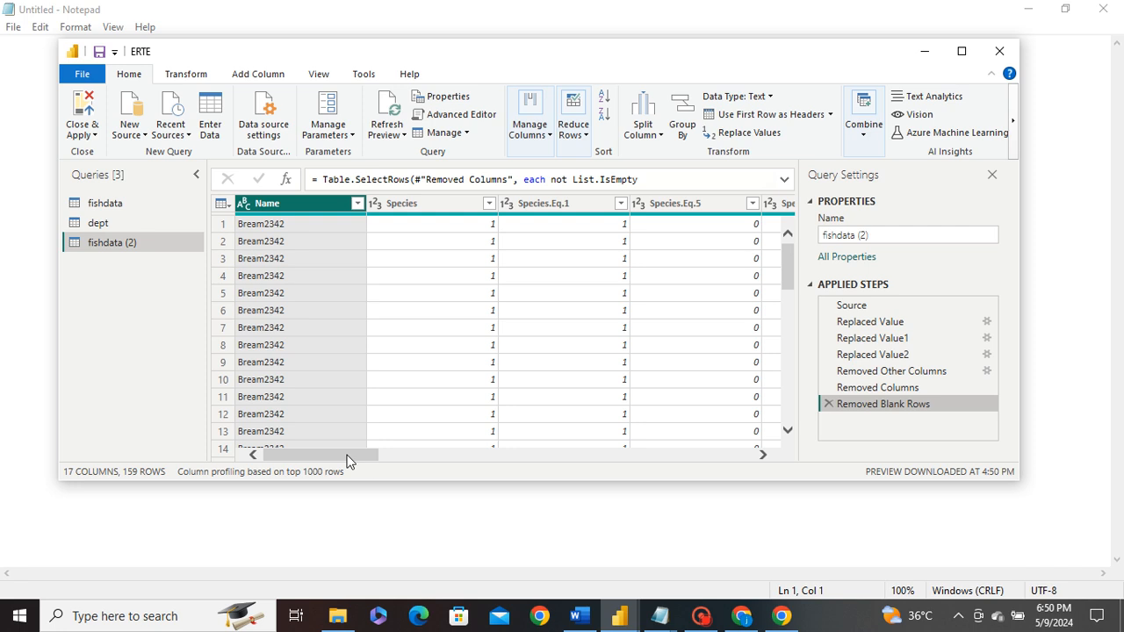
- Select Name, Species, Species.Eq.1 and Species.Eq.5 together and remove duplicate rows across them
left_click_drag(347, 456, 318, 436)
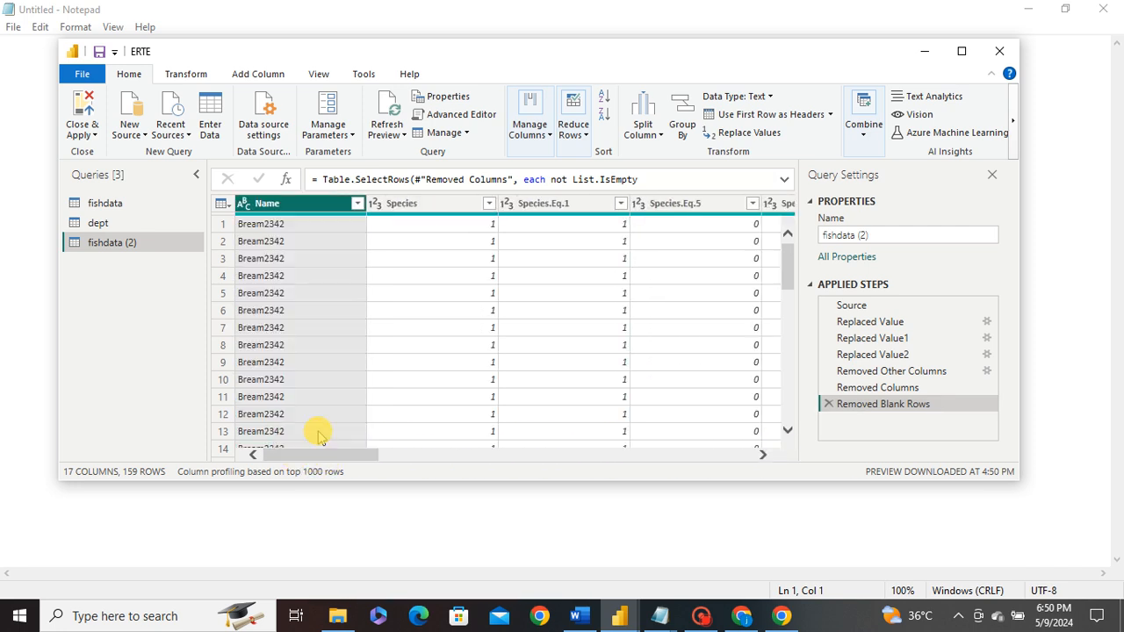
left_click(375, 203)
left_click(326, 207)
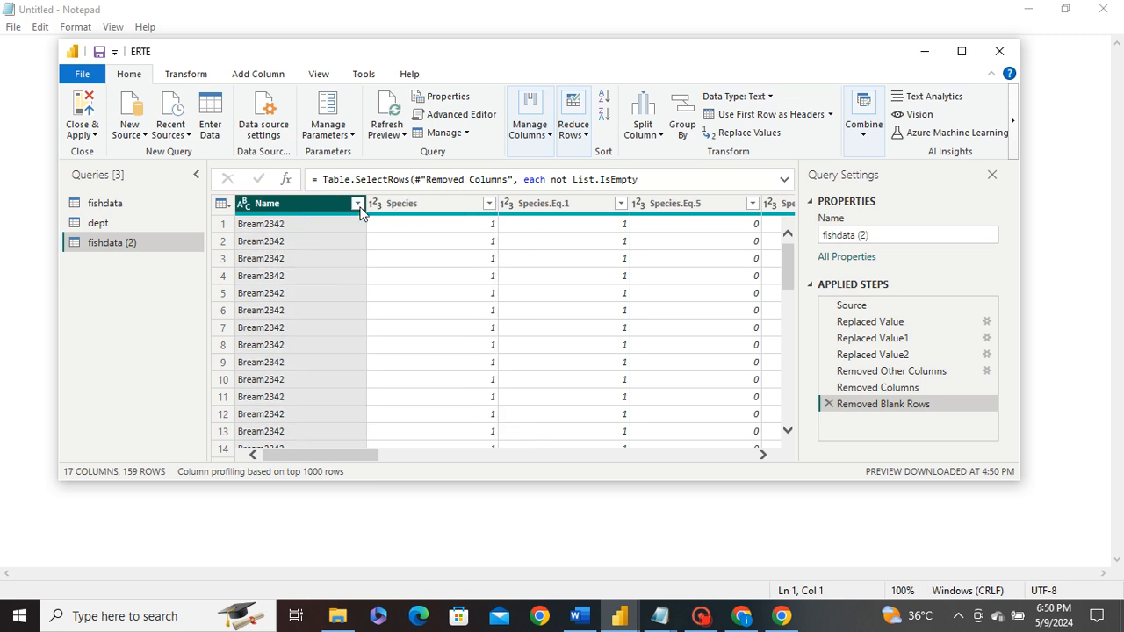
left_click(433, 205, "ctrl")
left_click(553, 205, "ctrl")
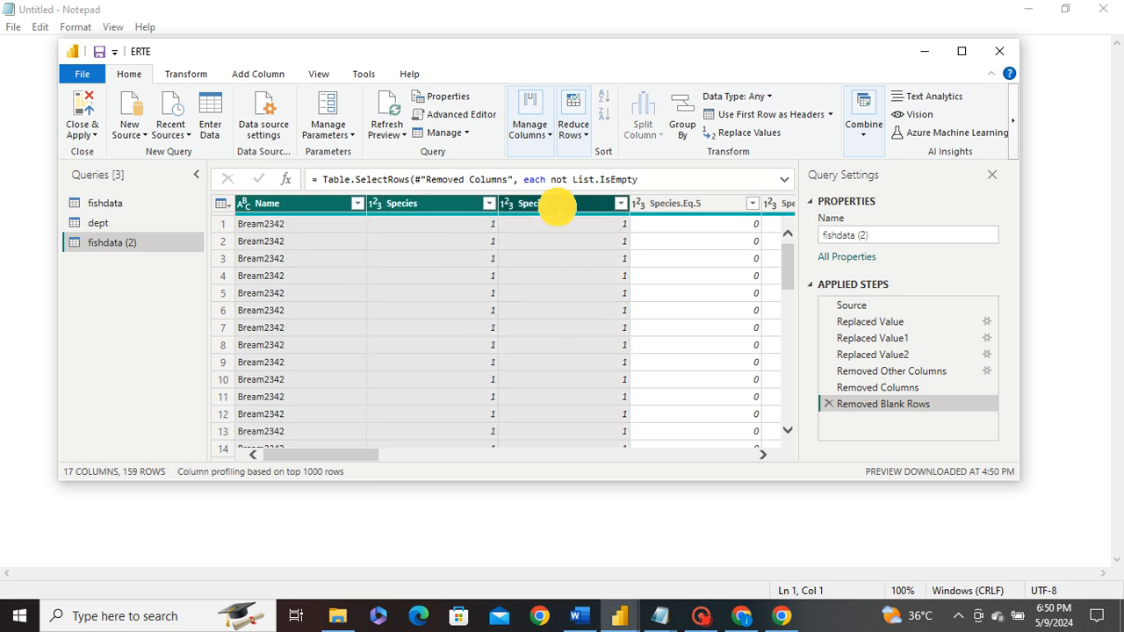
left_click(664, 215, "ctrl")
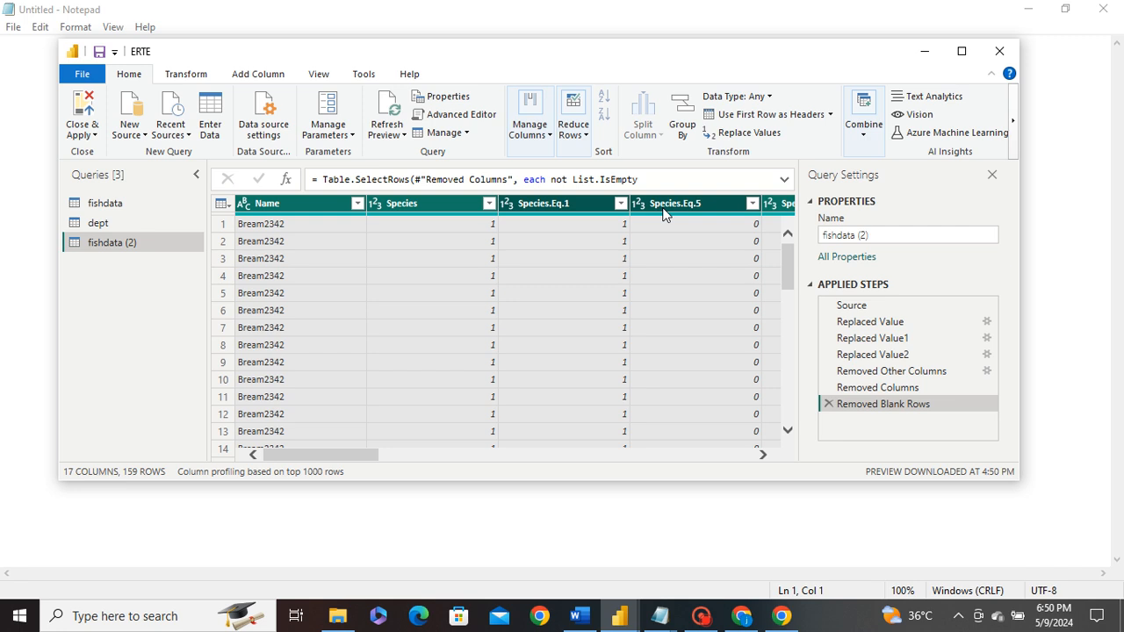
left_click(571, 132)
left_click(614, 198)
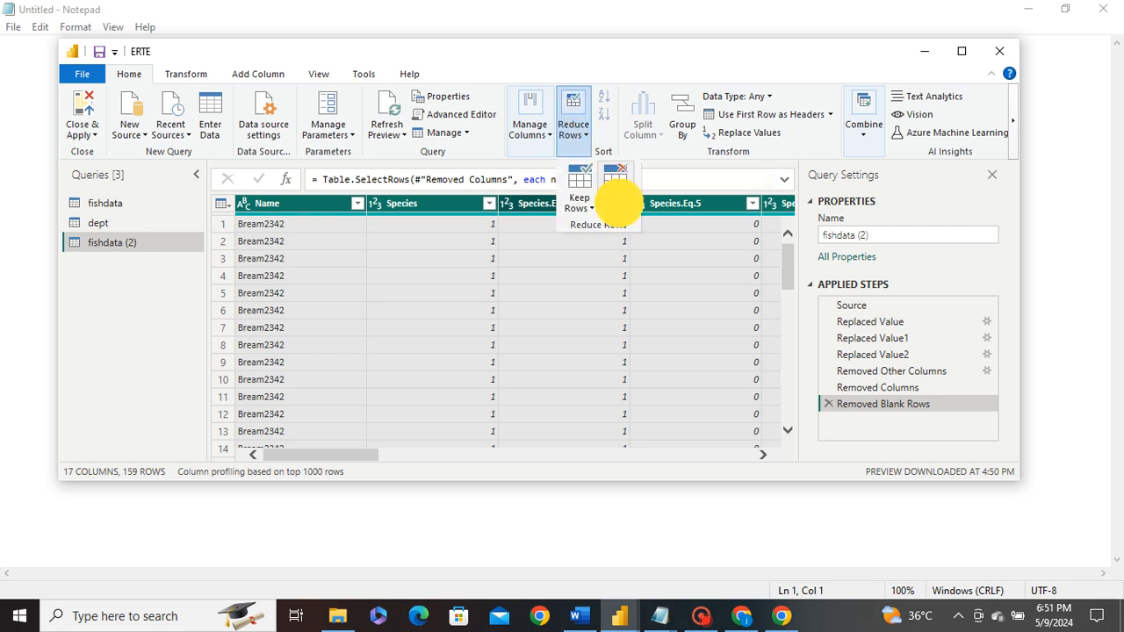
left_click(670, 282)
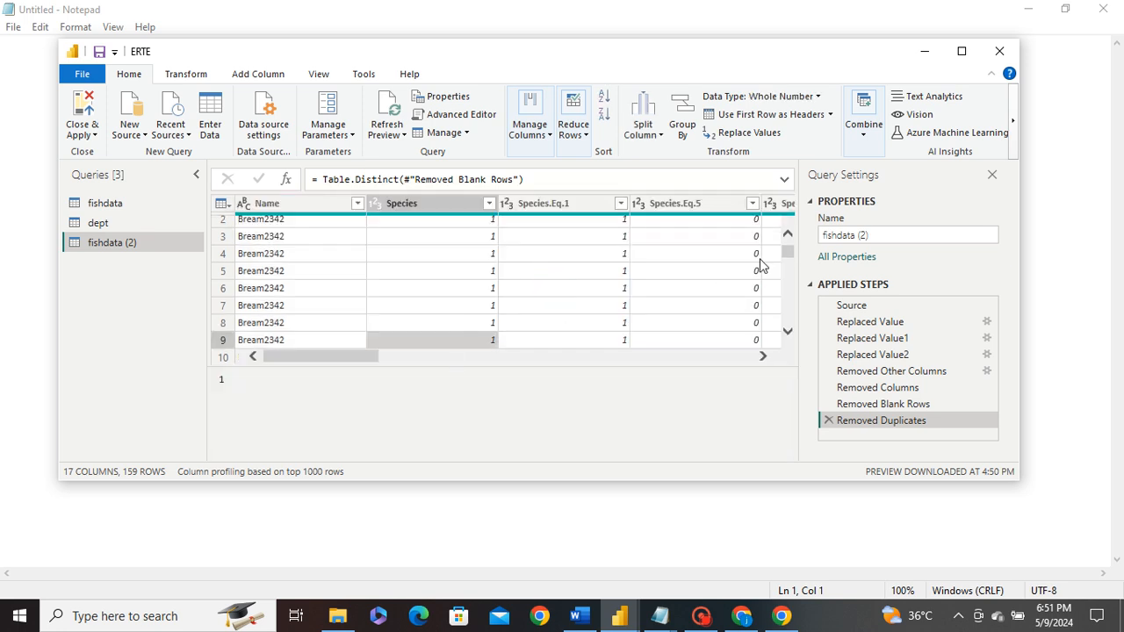
left_click_drag(786, 252, 790, 226)
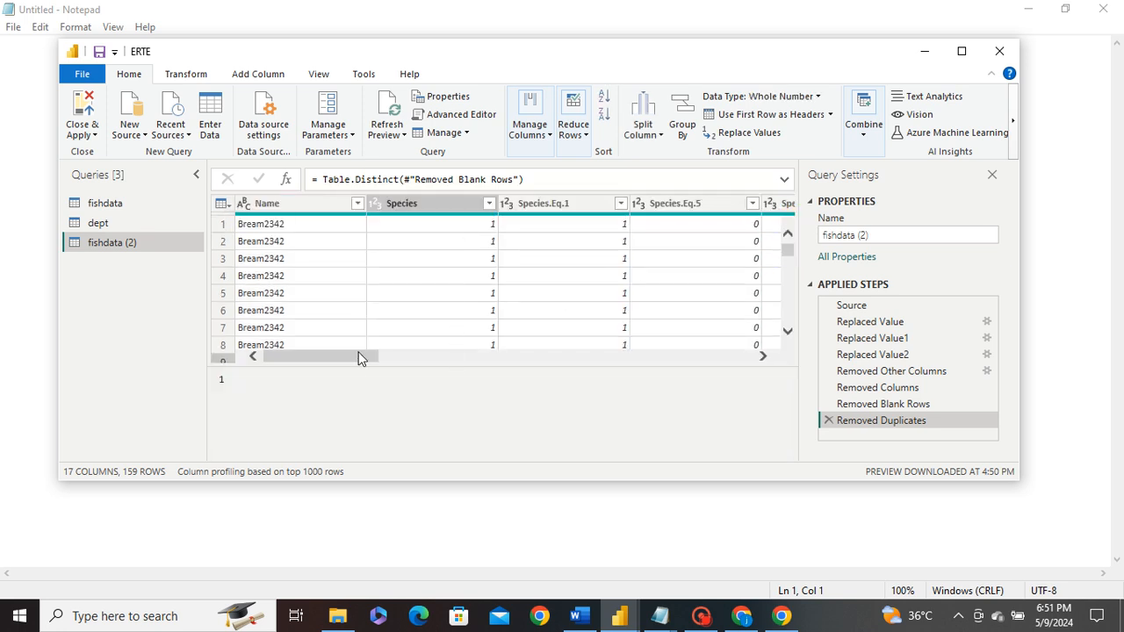
left_click(319, 205)
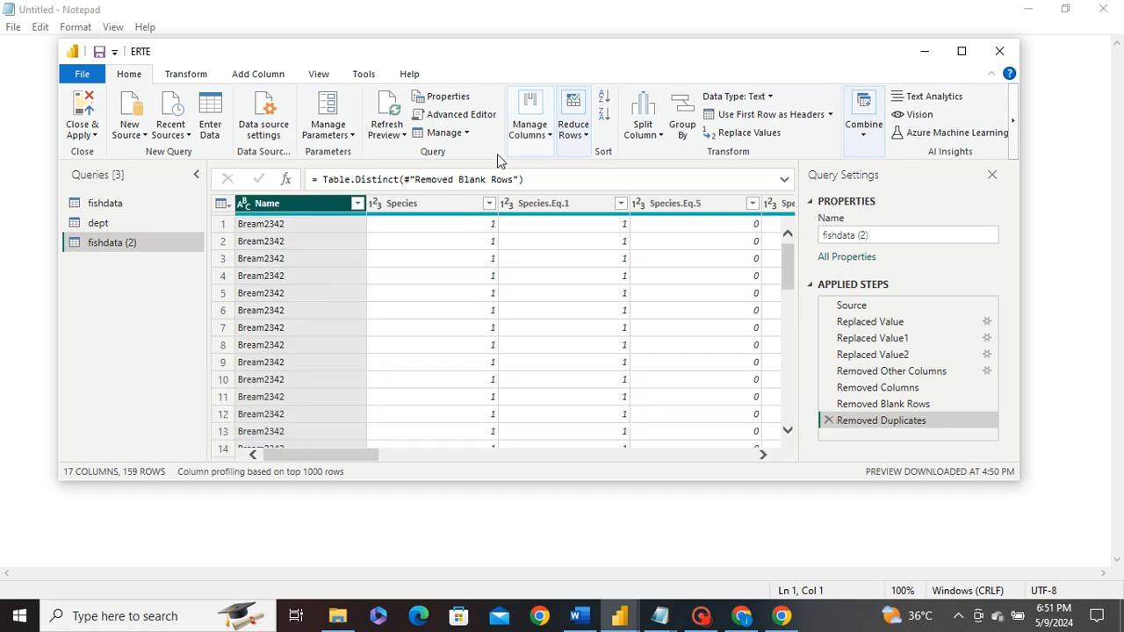
left_click(648, 136)
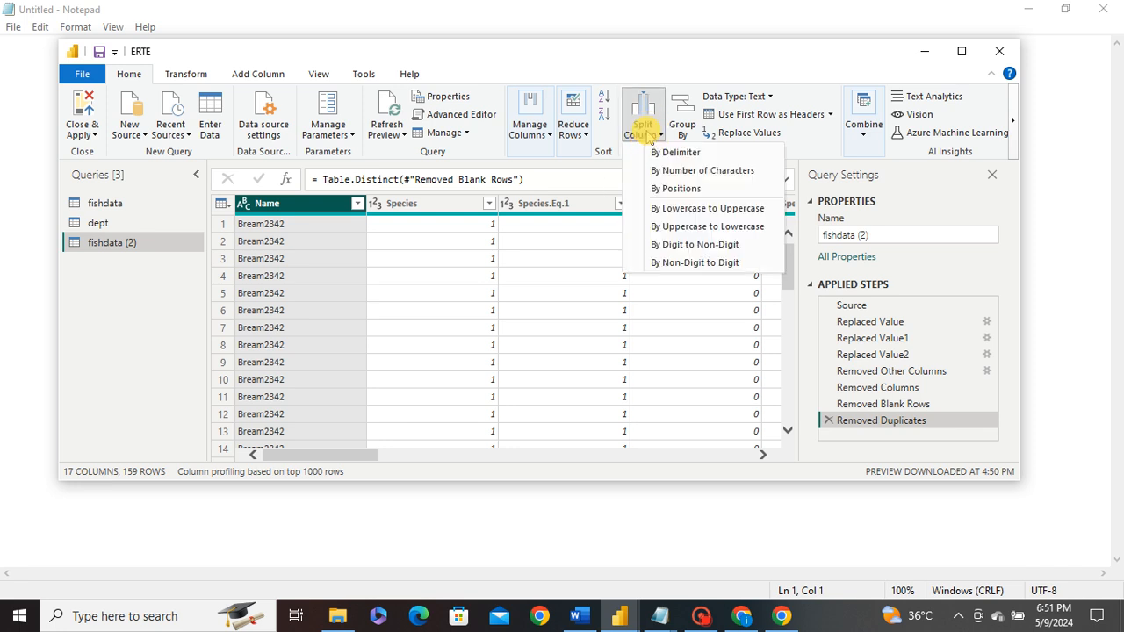
left_click(689, 156)
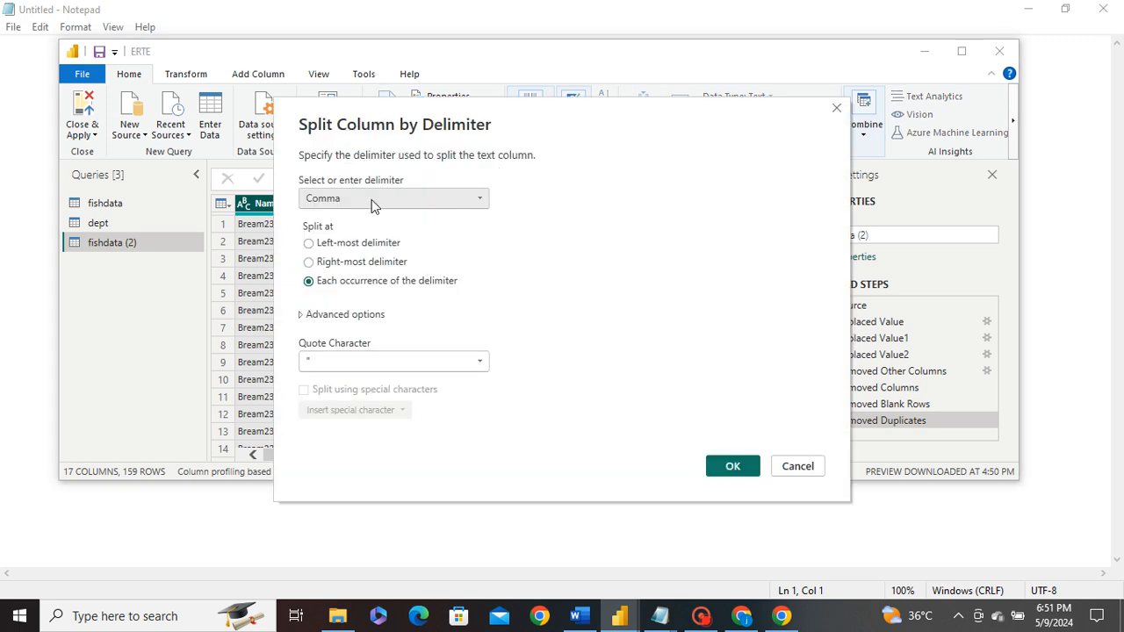
left_click(371, 204)
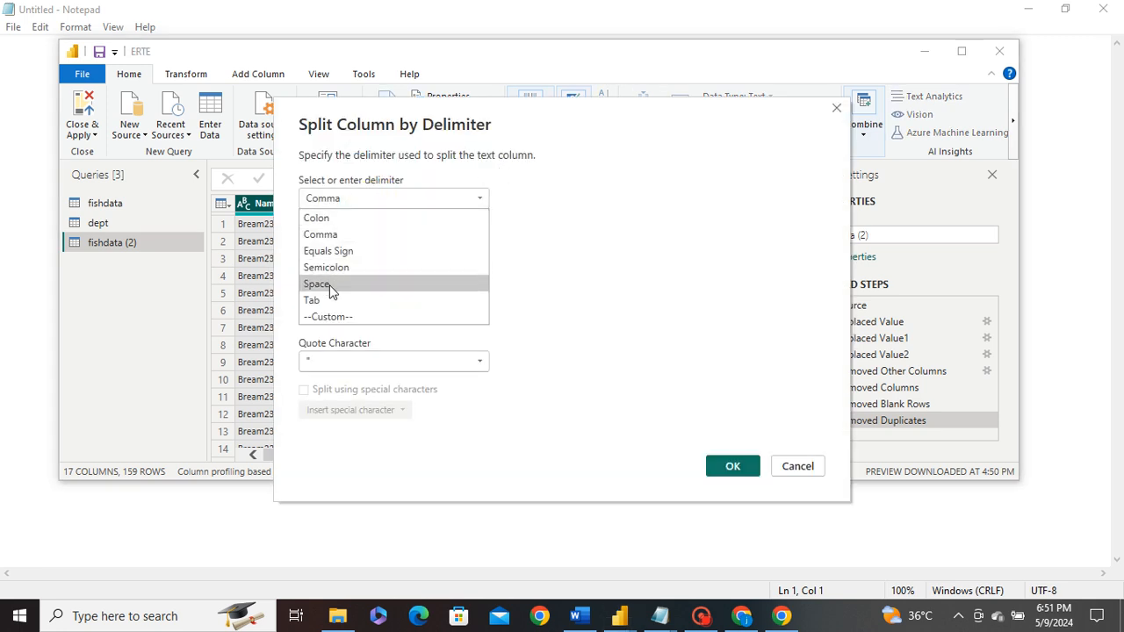
left_click(318, 234)
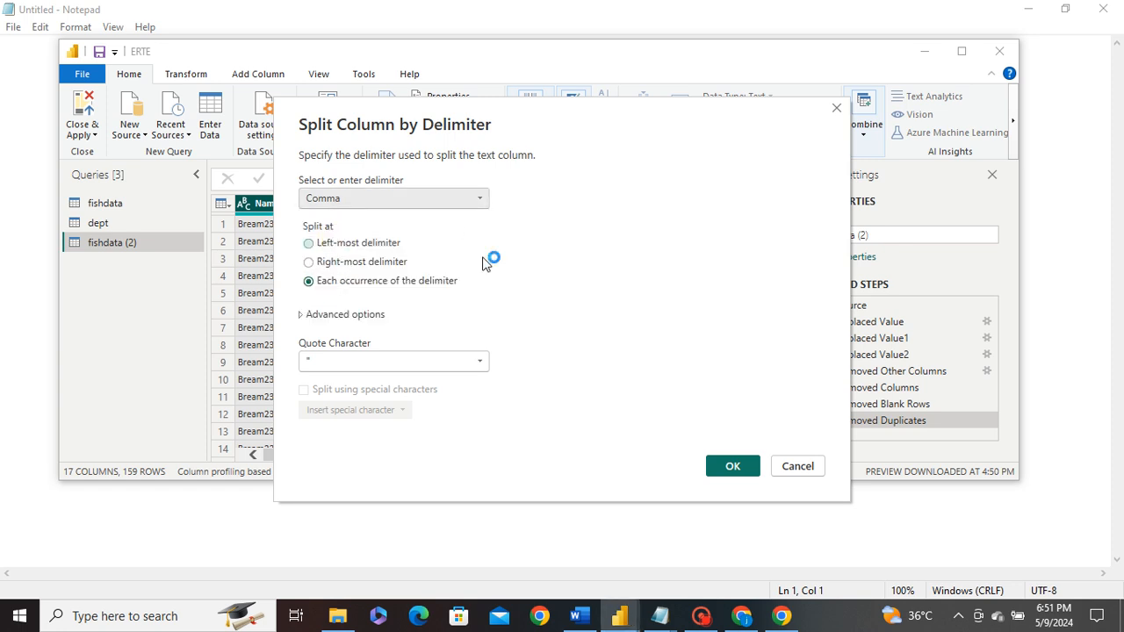
left_click(731, 466)
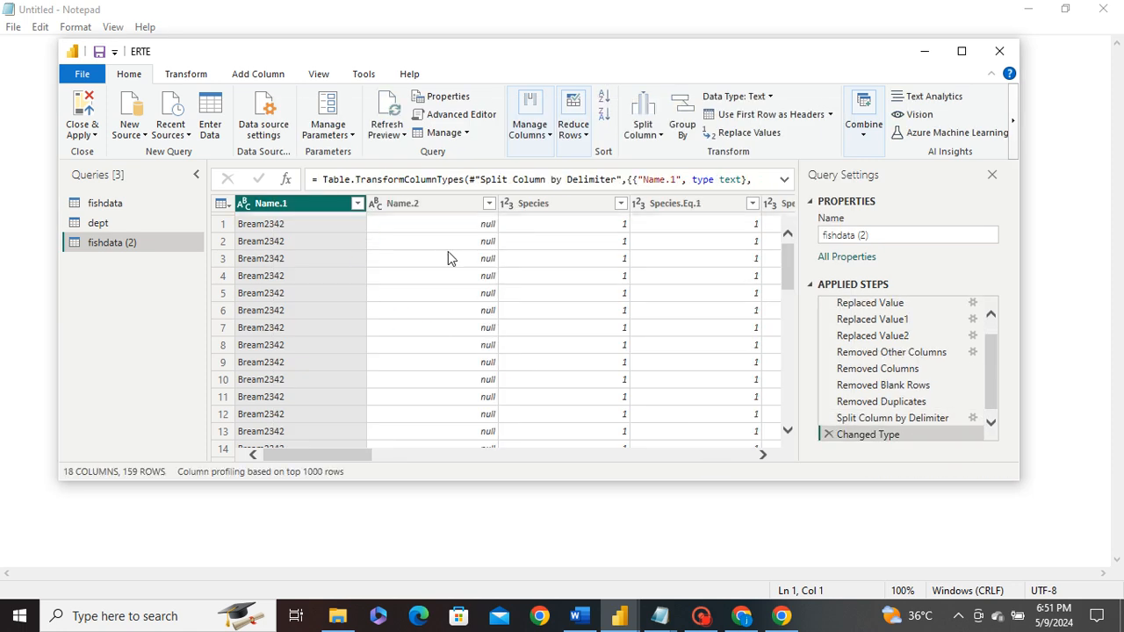
scroll(507, 354, "down", 12)
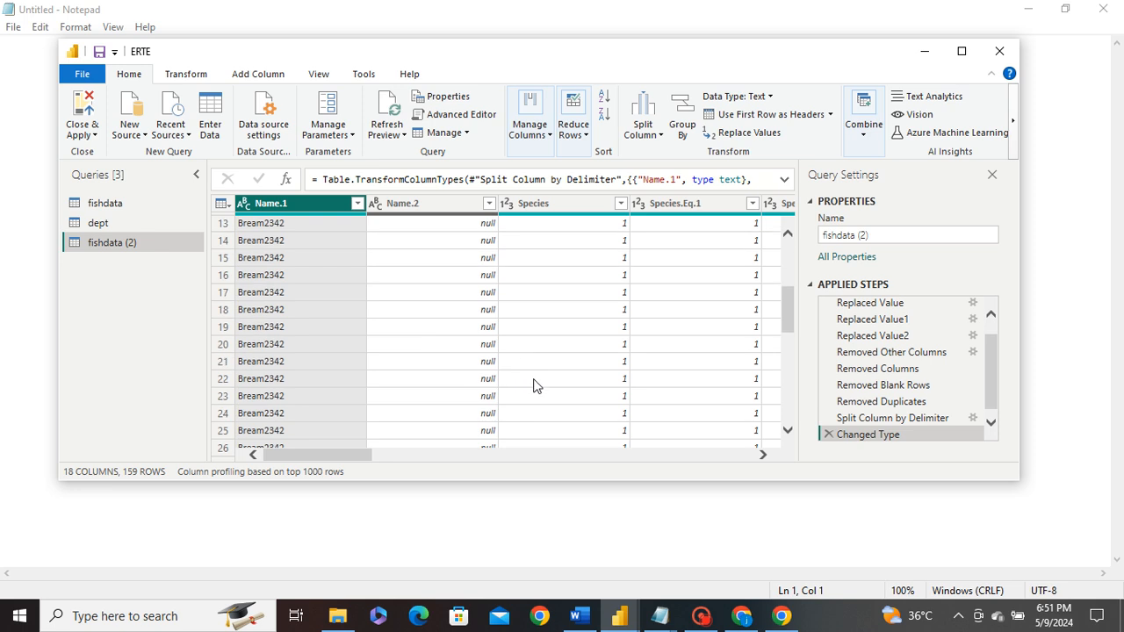
scroll(562, 392, "down", 20)
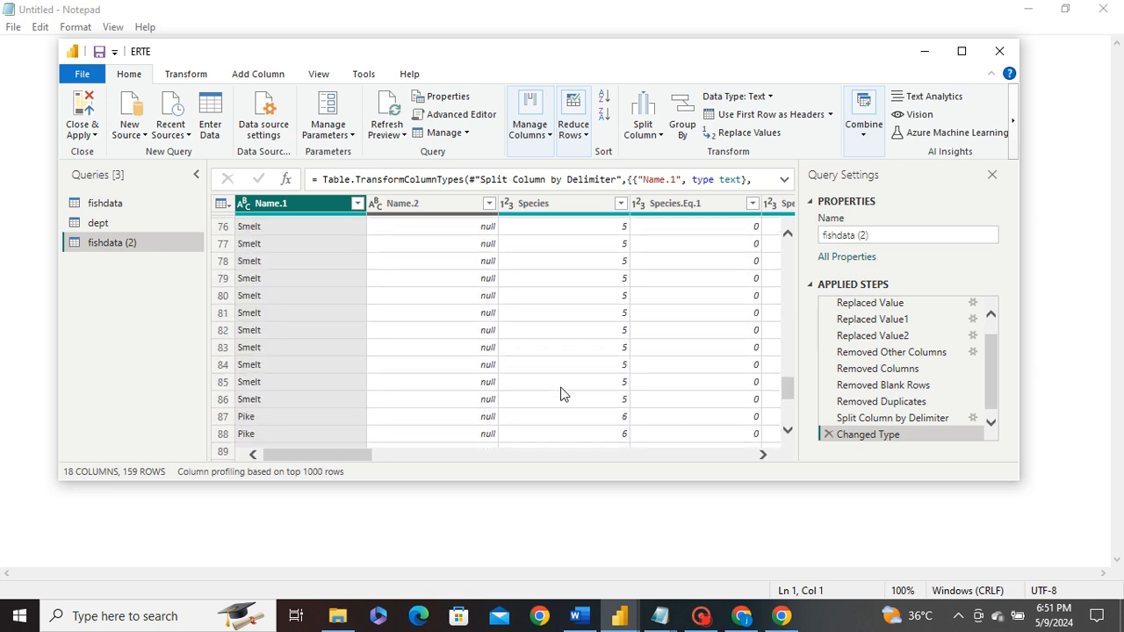
scroll(562, 393, "up", 10)
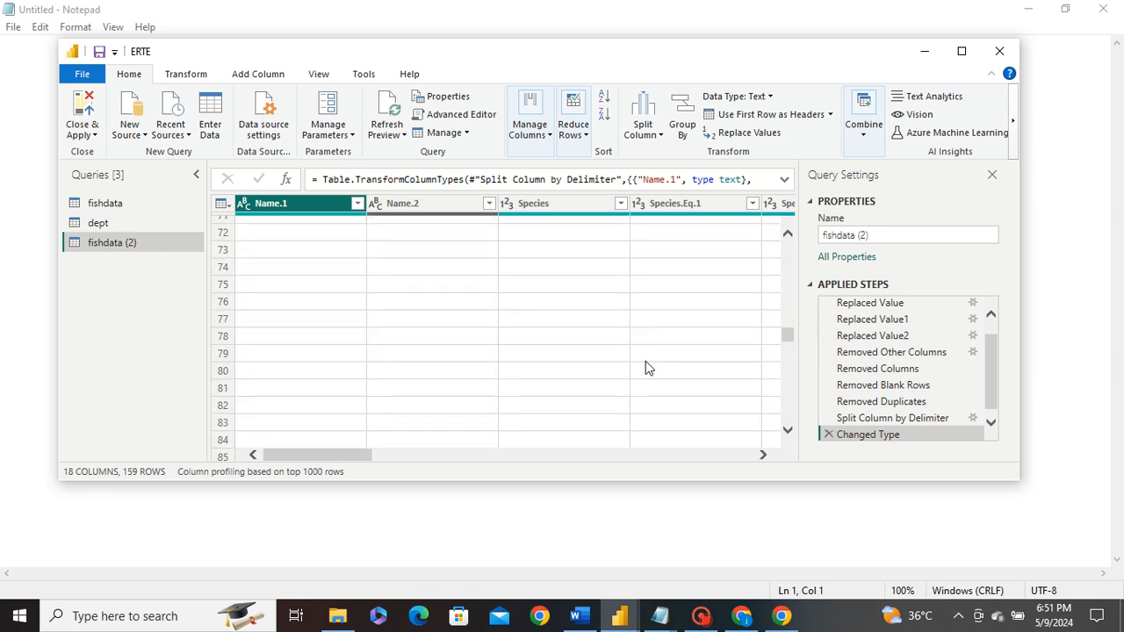
left_click(789, 338)
left_click_drag(788, 339, 788, 224)
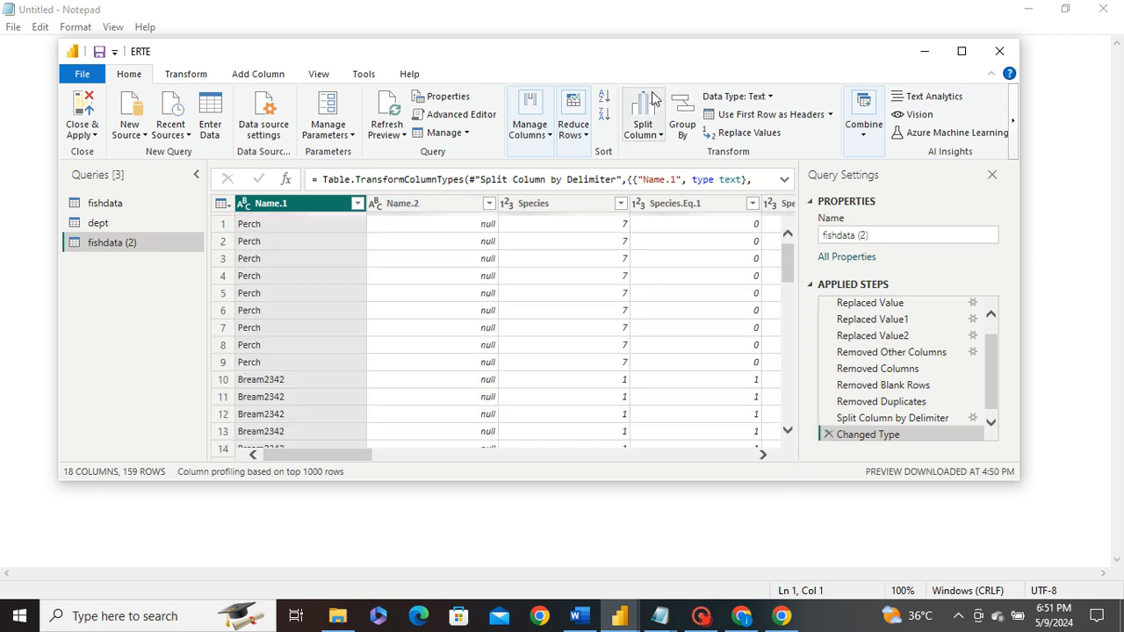
- Split Name.1 repeatedly every 2 characters and delete the automatic Changed Type1 step
left_click(653, 136)
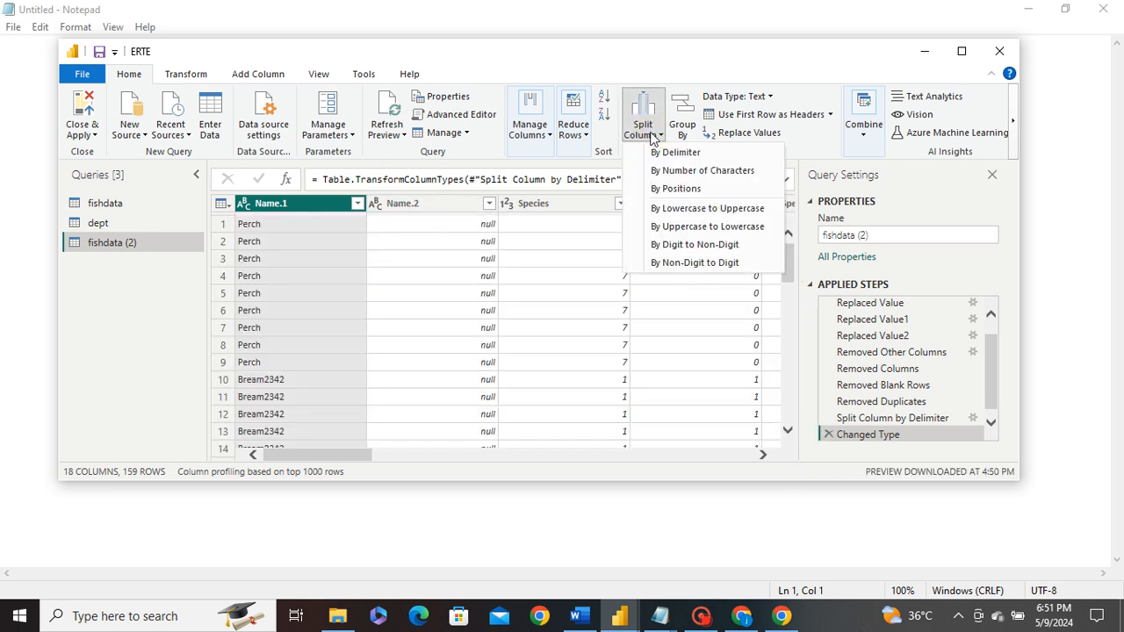
left_click(707, 171)
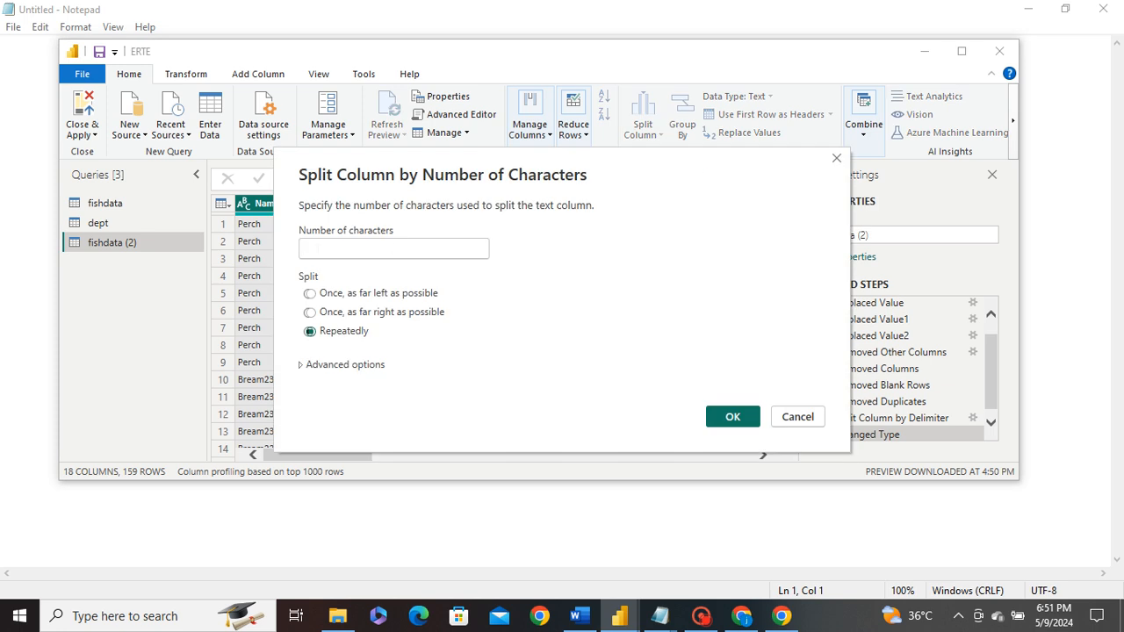
left_click(316, 249)
type("2")
left_click(734, 421)
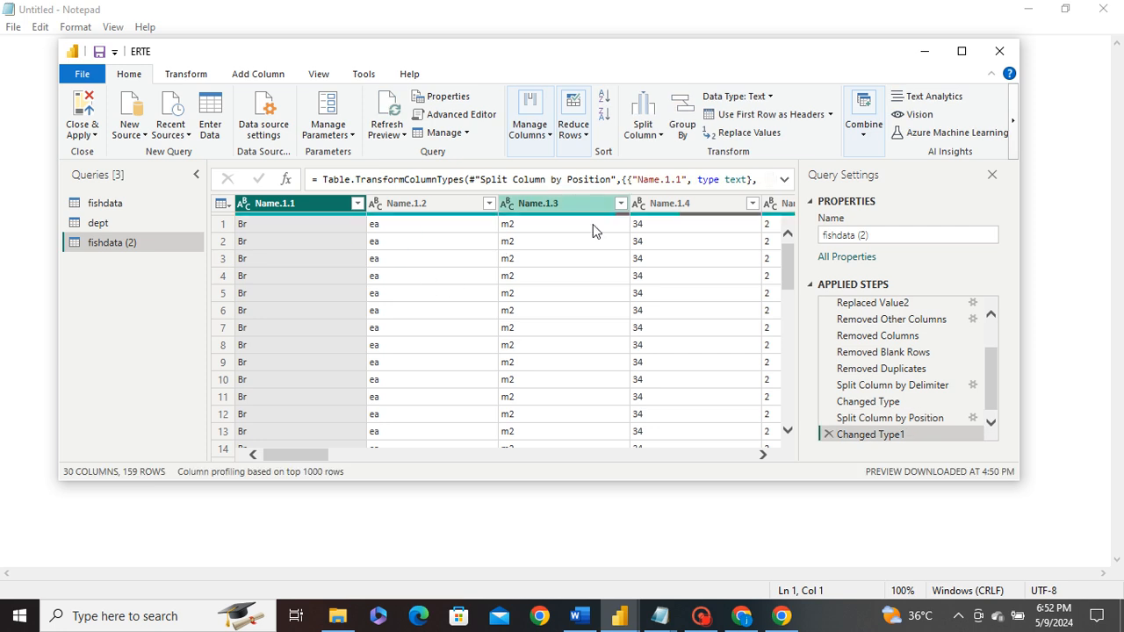
left_click_drag(321, 455, 290, 455)
left_click(828, 435)
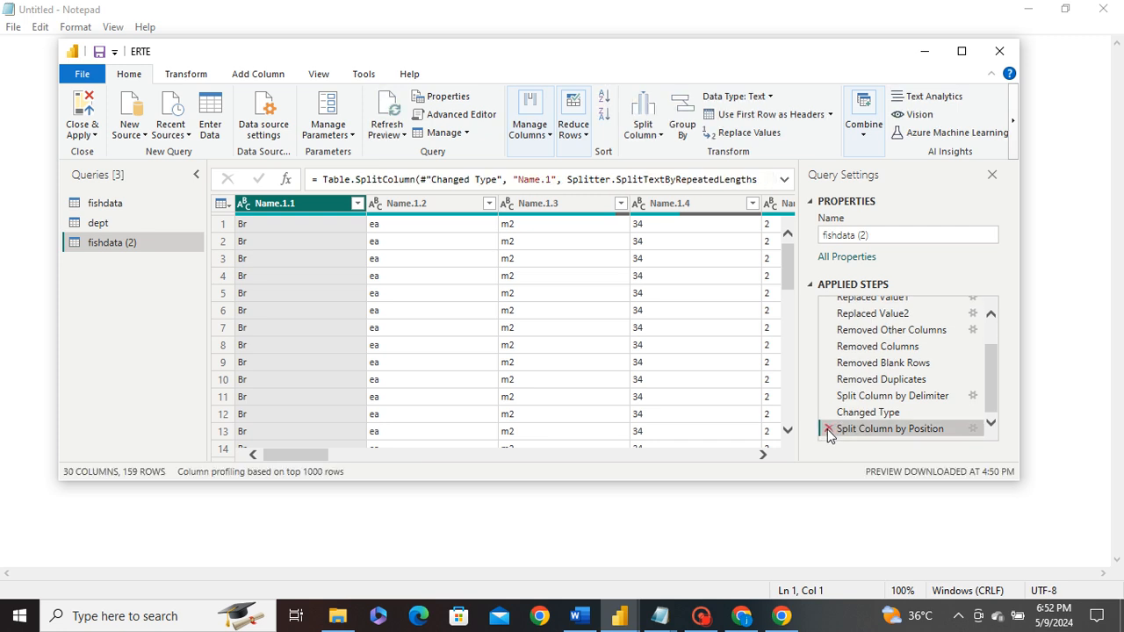
- Delete the character-count split and try splitting Name.1 by positions at 3
left_click(828, 430)
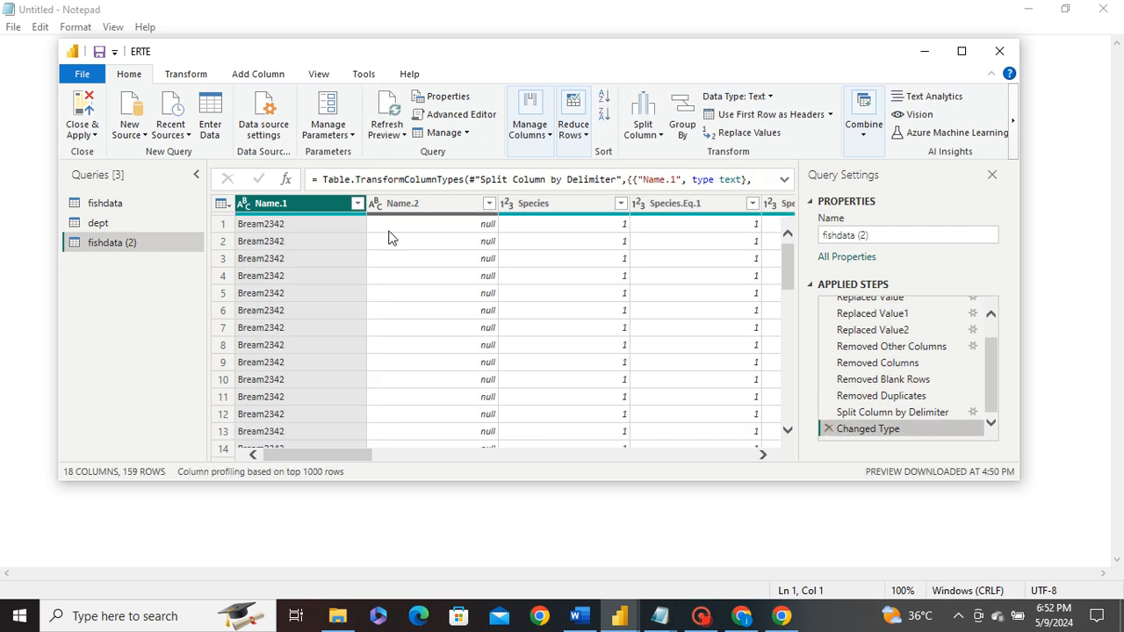
left_click(654, 135)
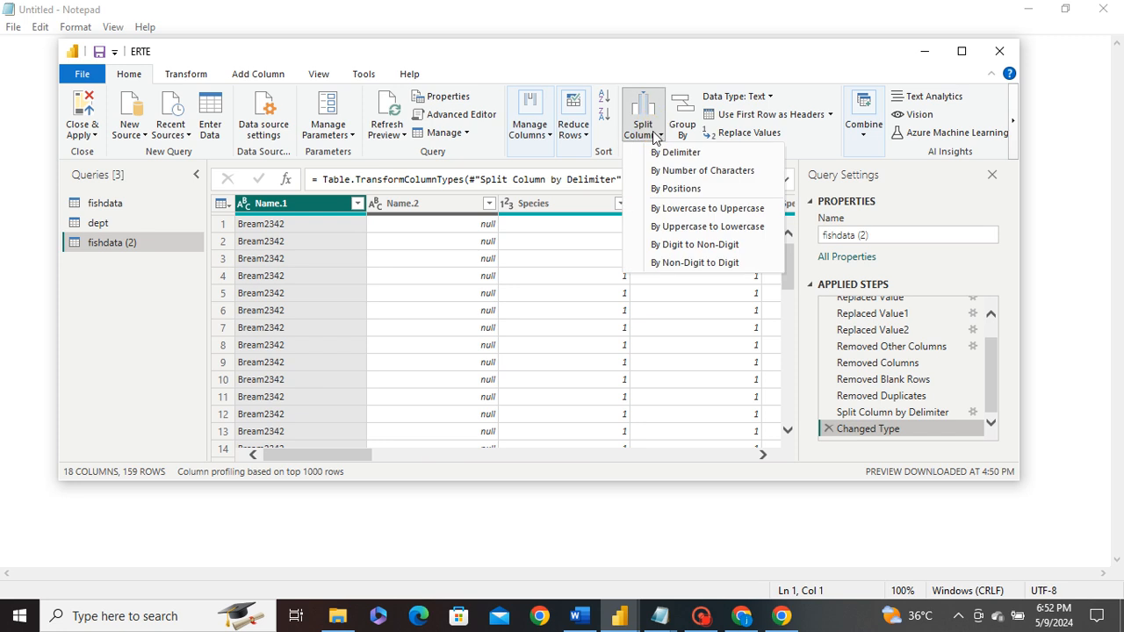
left_click(665, 190)
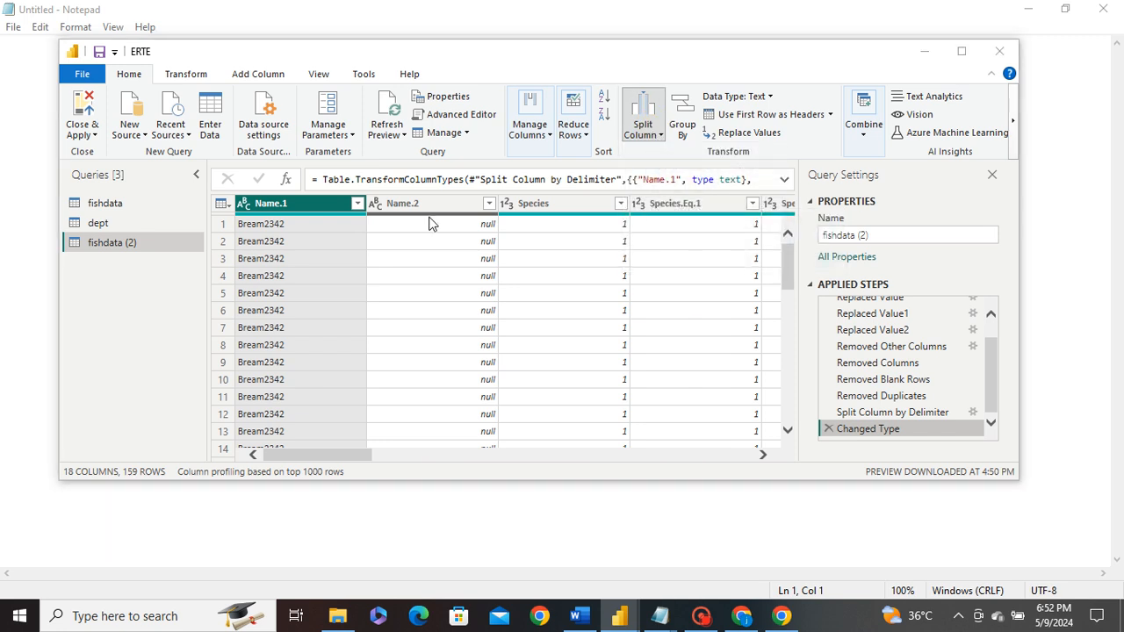
left_click(341, 287)
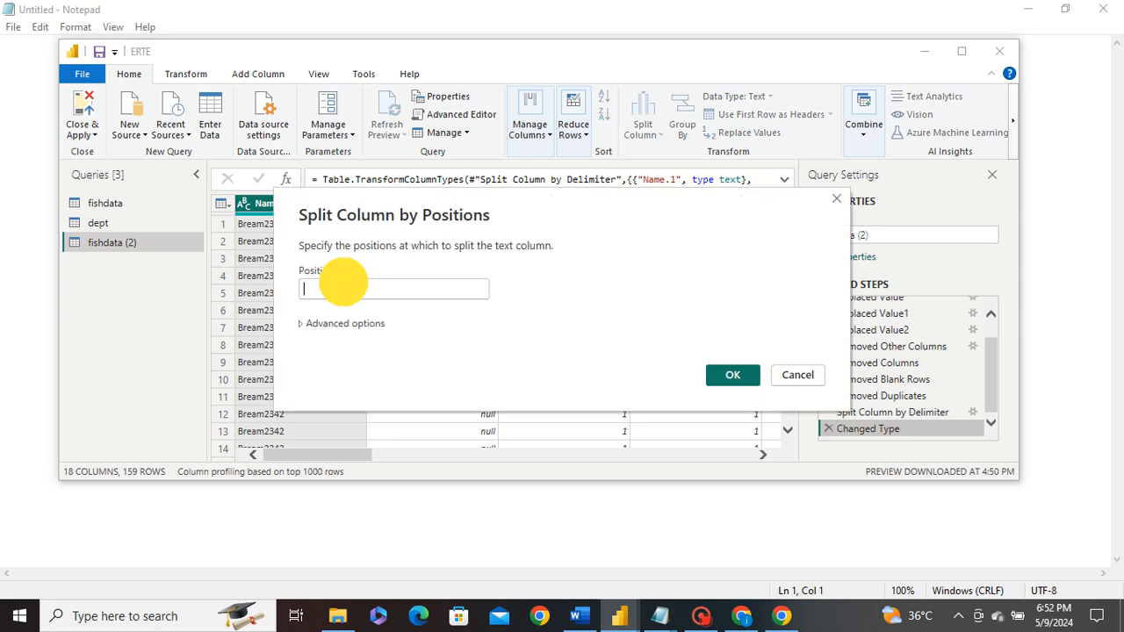
type("2")
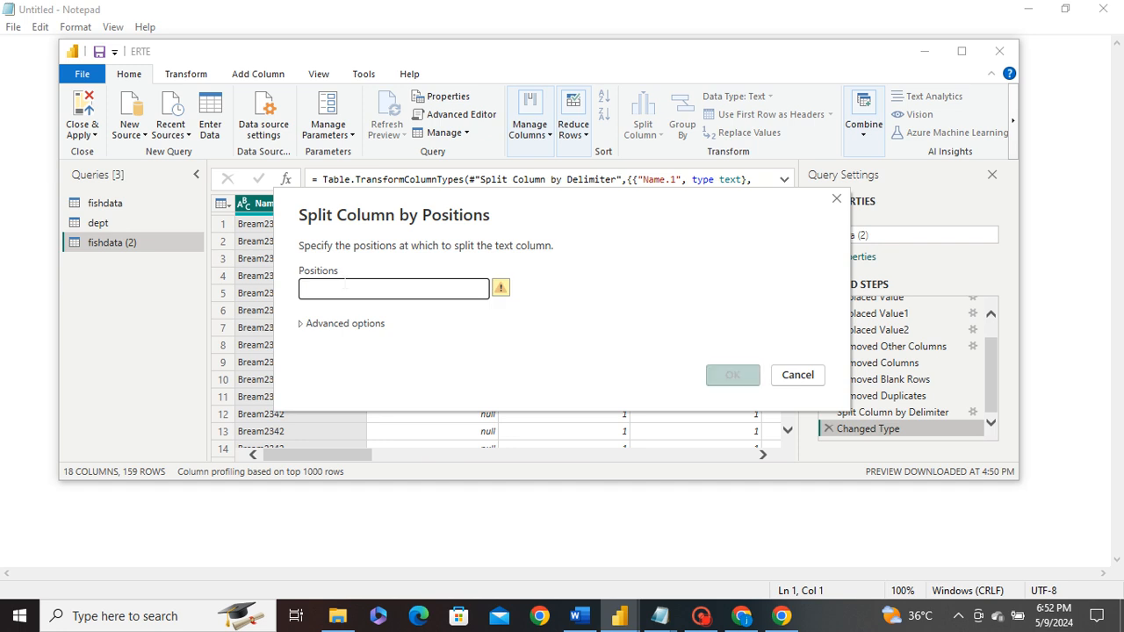
type("3")
left_click(733, 375)
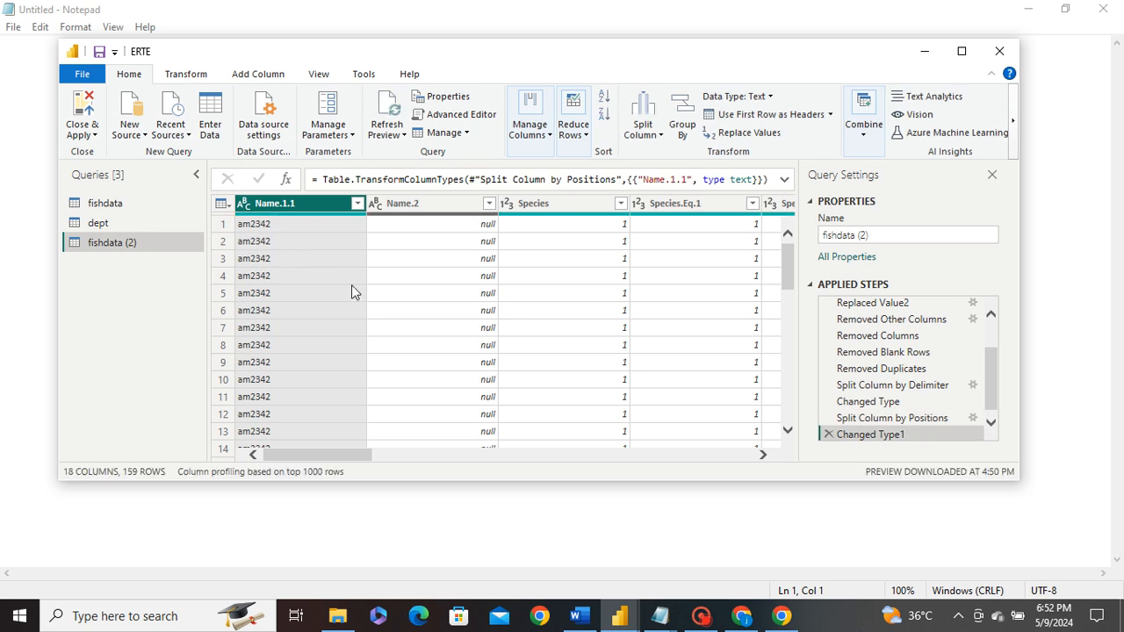
- Delete the Changed Type1 and Split Column by Positions steps, restoring whole Name.1 values
scroll(392, 353, "down", 12)
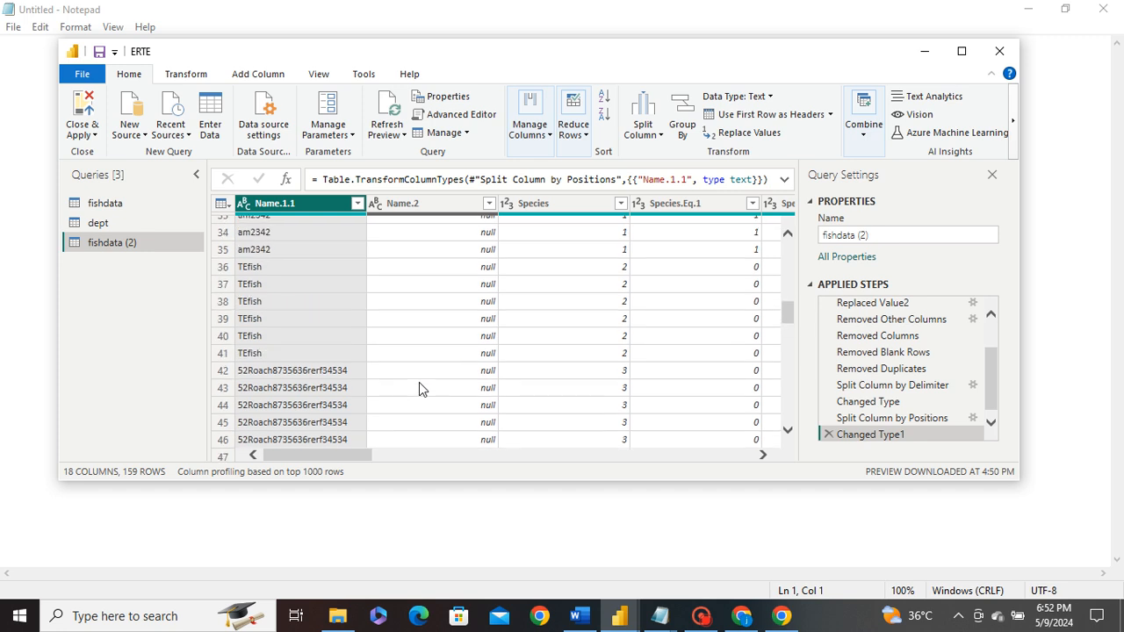
scroll(422, 383, "down", 2)
left_click(828, 434)
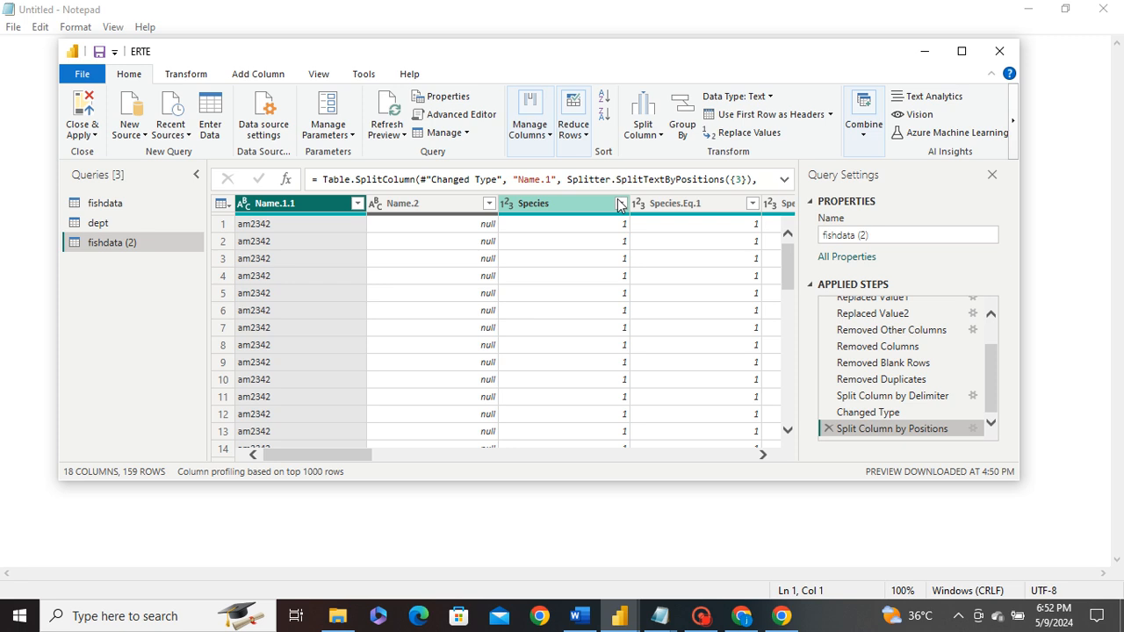
left_click(645, 130)
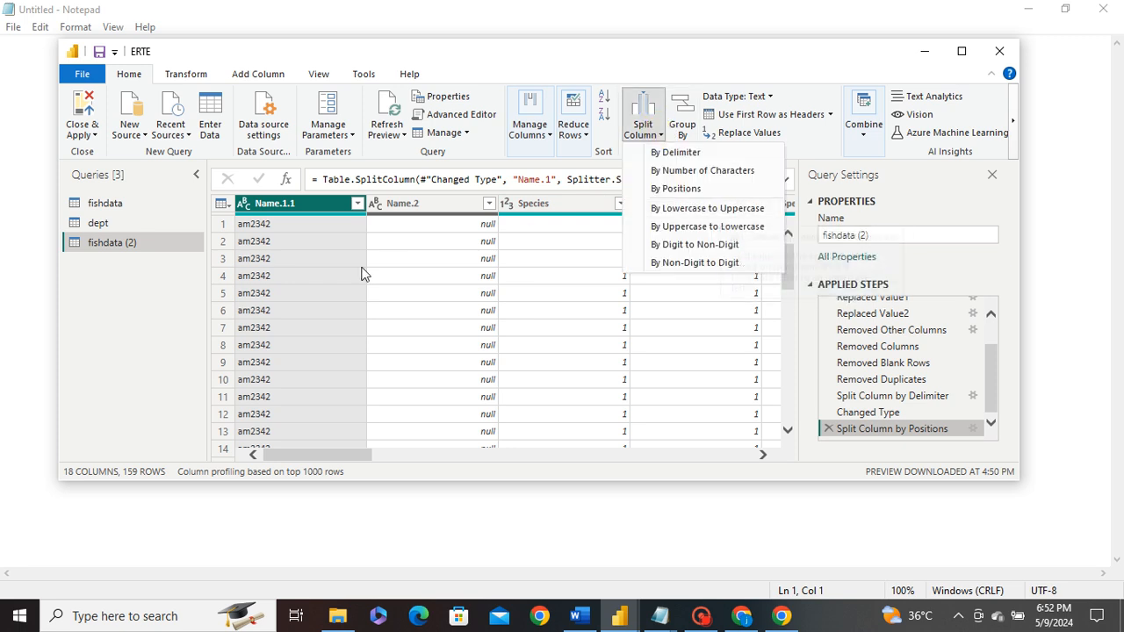
left_click(833, 434)
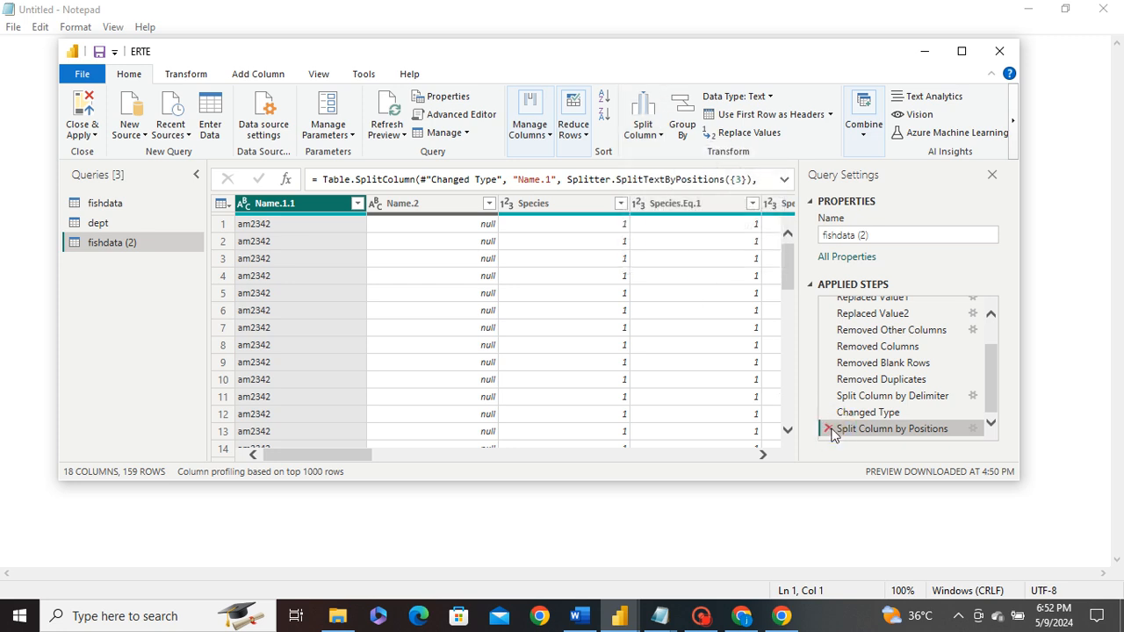
left_click(827, 428)
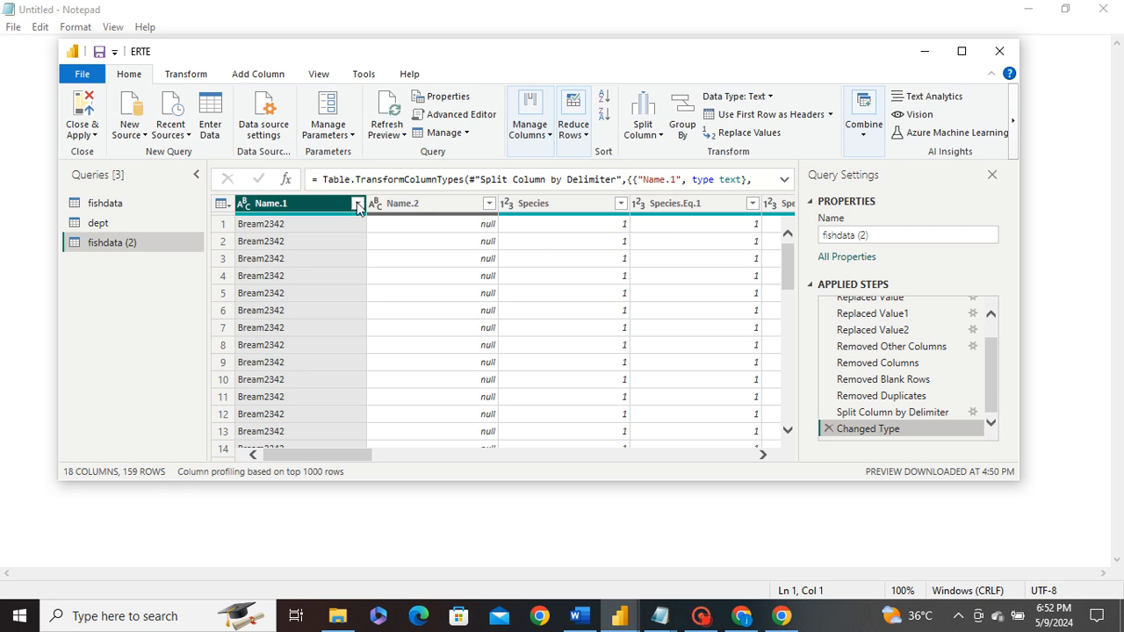
left_click(656, 128)
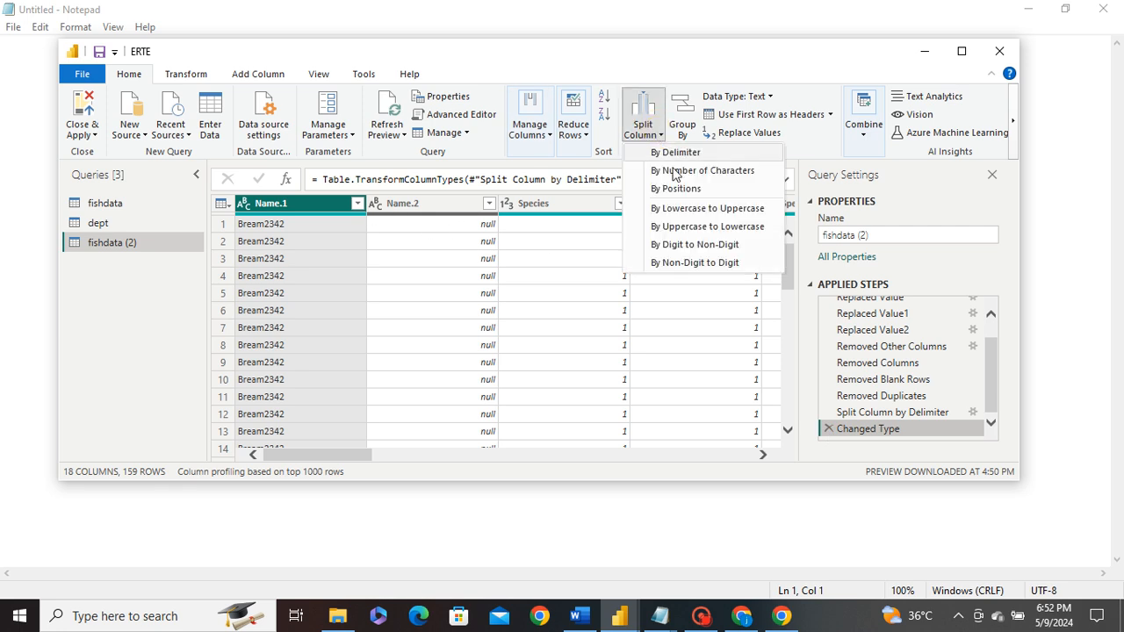
left_click(690, 208)
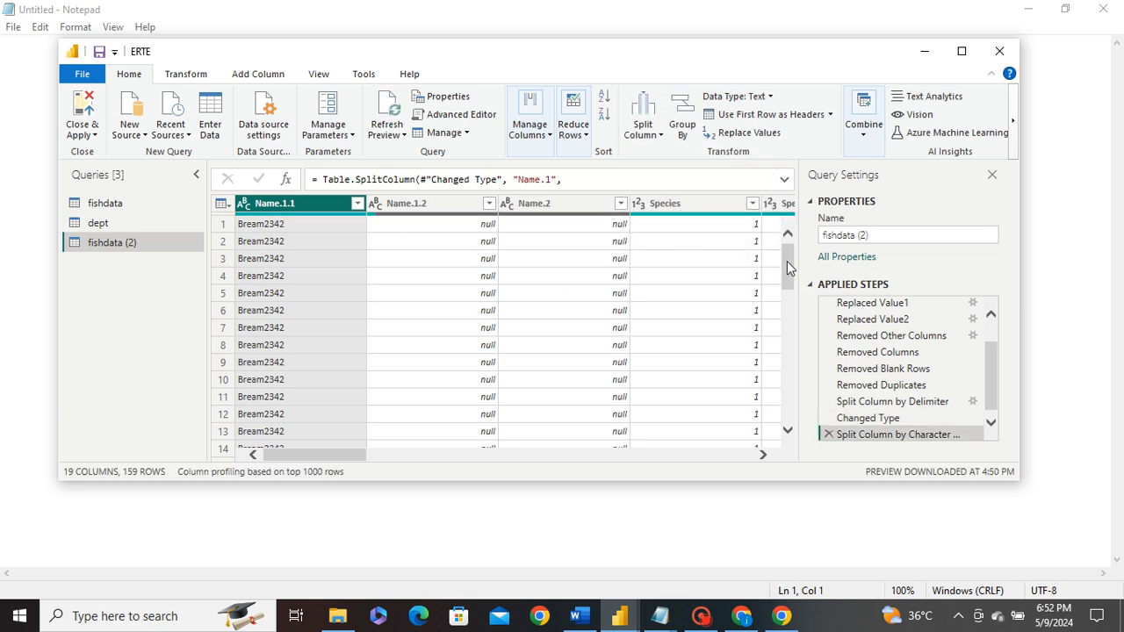
left_click_drag(788, 268, 770, 370)
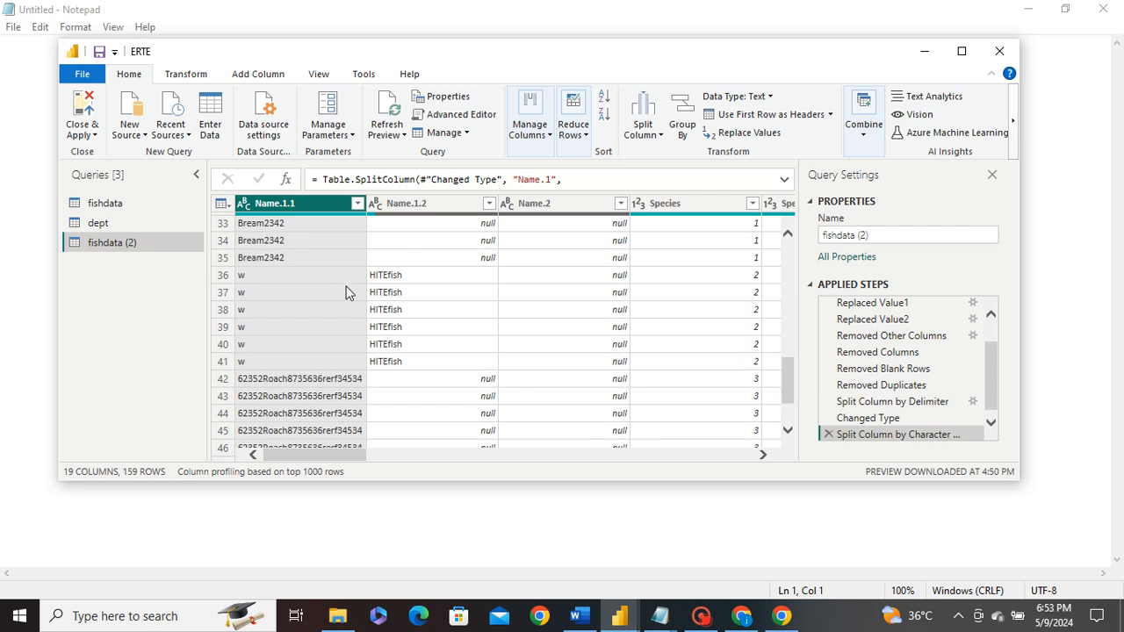
left_click(246, 274)
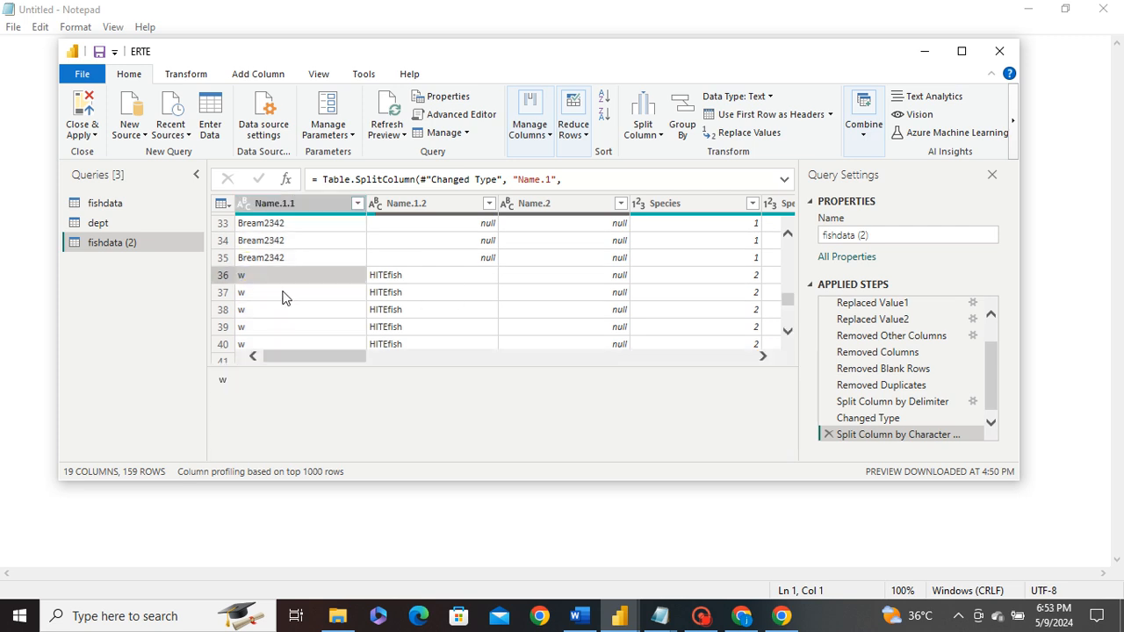
scroll(381, 307, "down", 1)
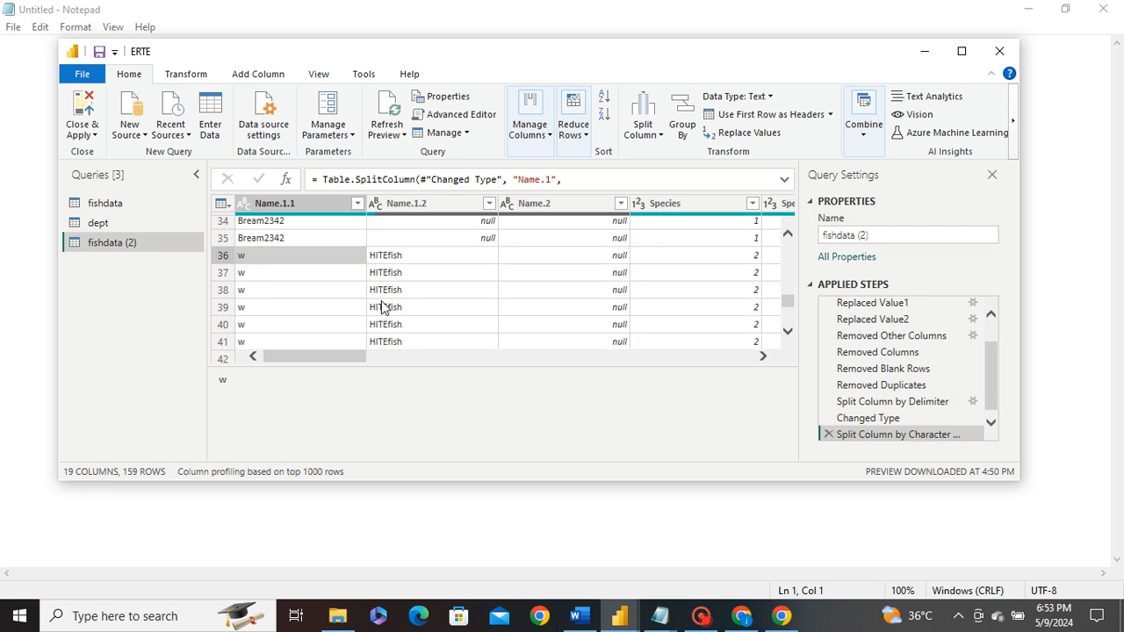
scroll(382, 306, "down", 1)
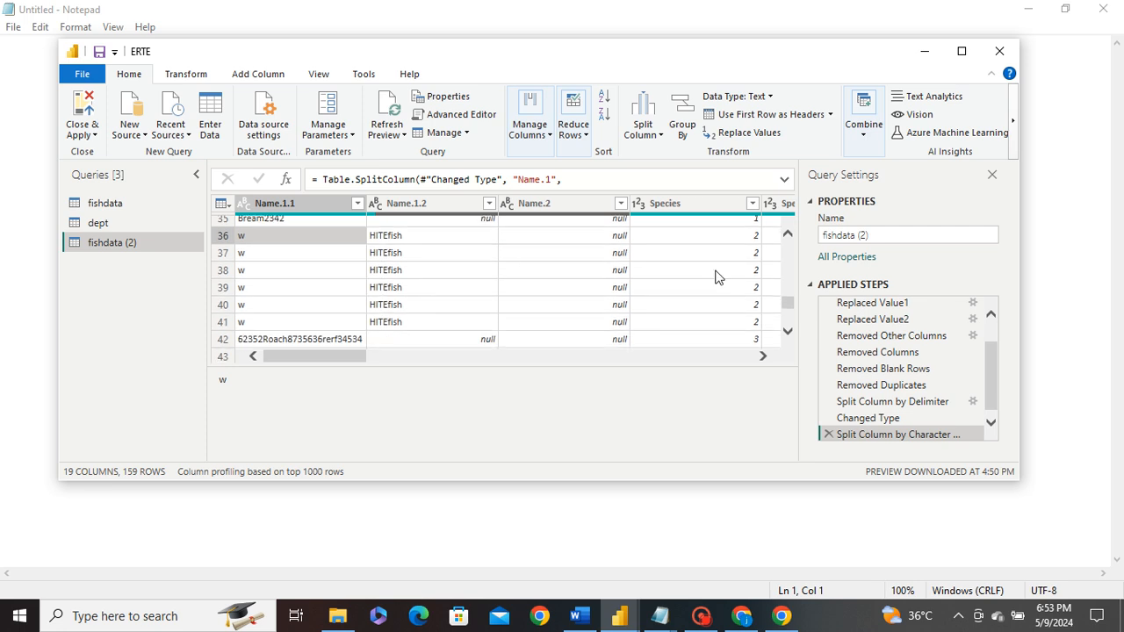
scroll(790, 307, "up", 2)
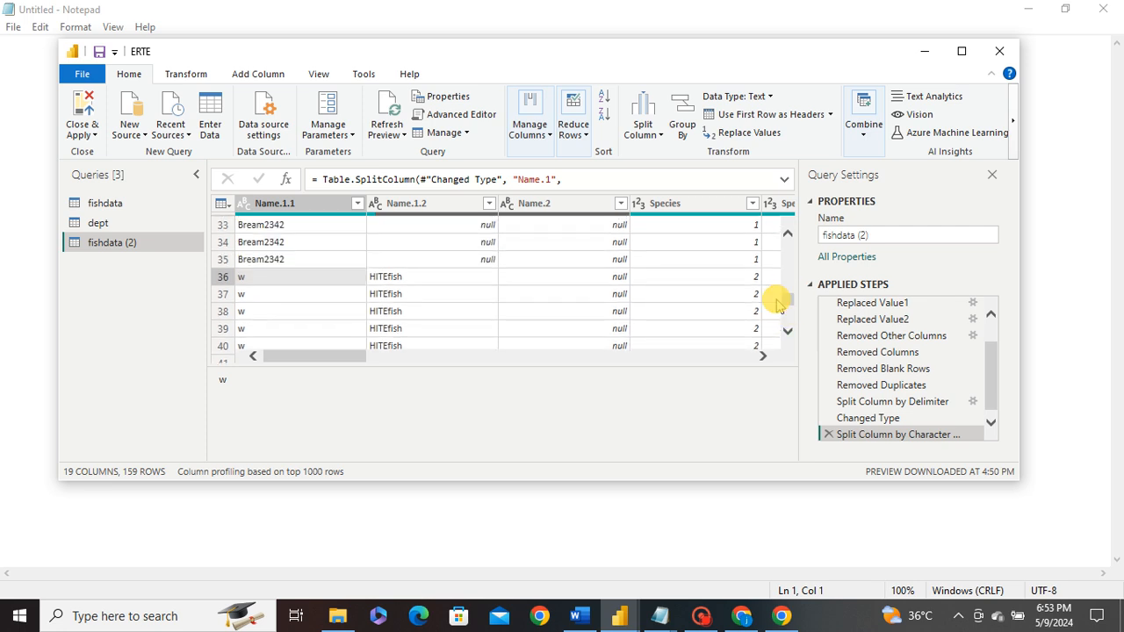
left_click(828, 434)
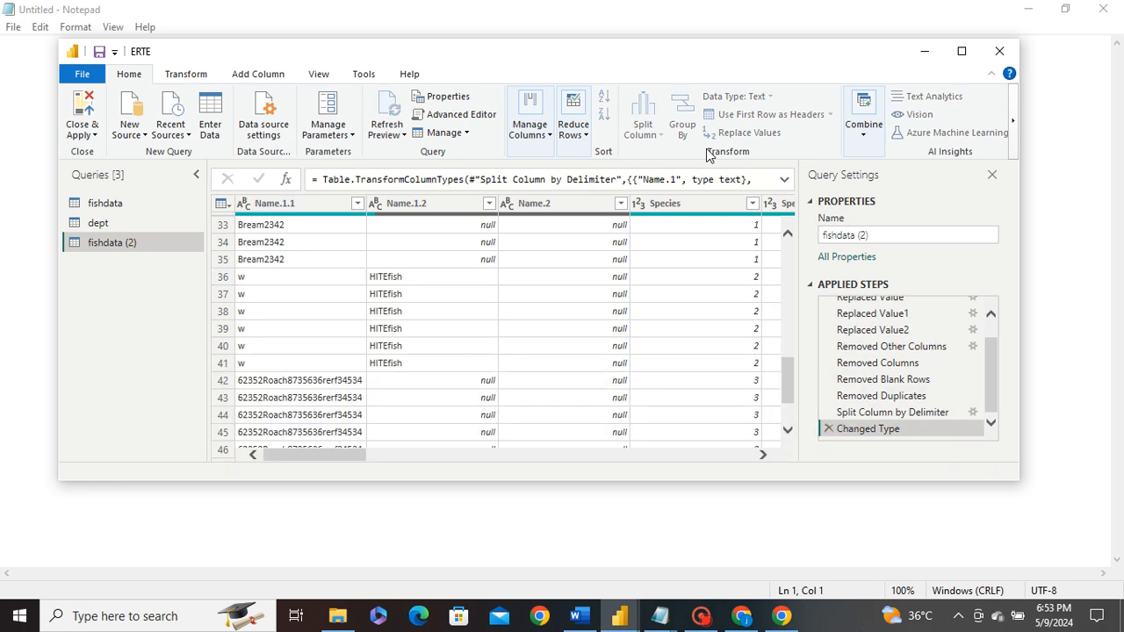
- Split Name.1 at uppercase-to-lowercase transitions into Name.1.1 (B) and Name.1.2 (ream2342), reviewing the rows
left_click(642, 127)
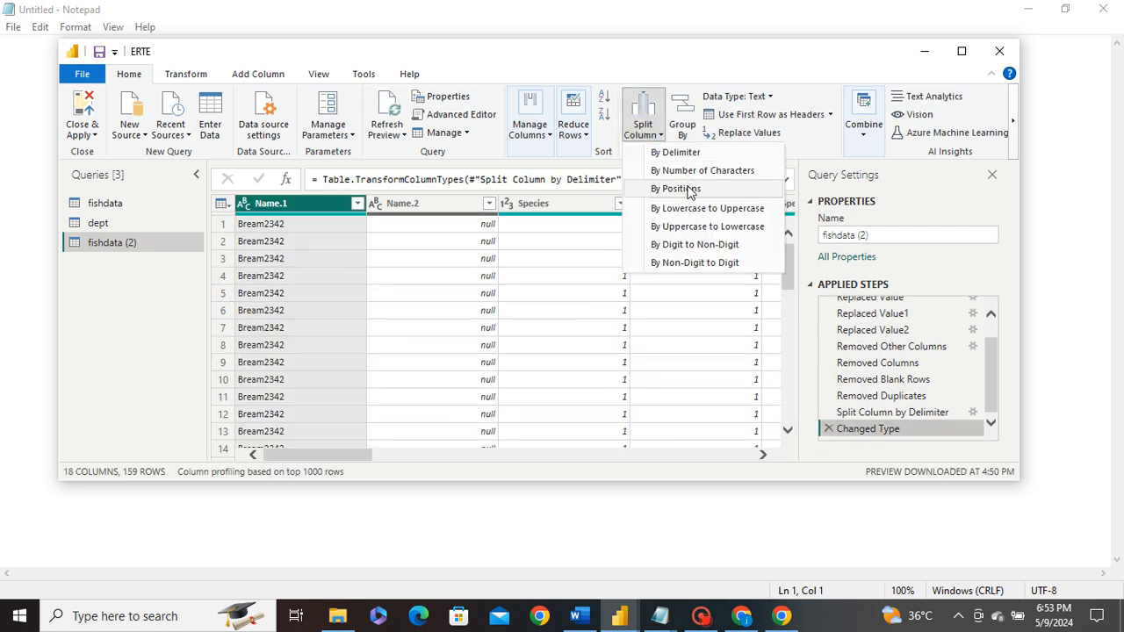
left_click(687, 227)
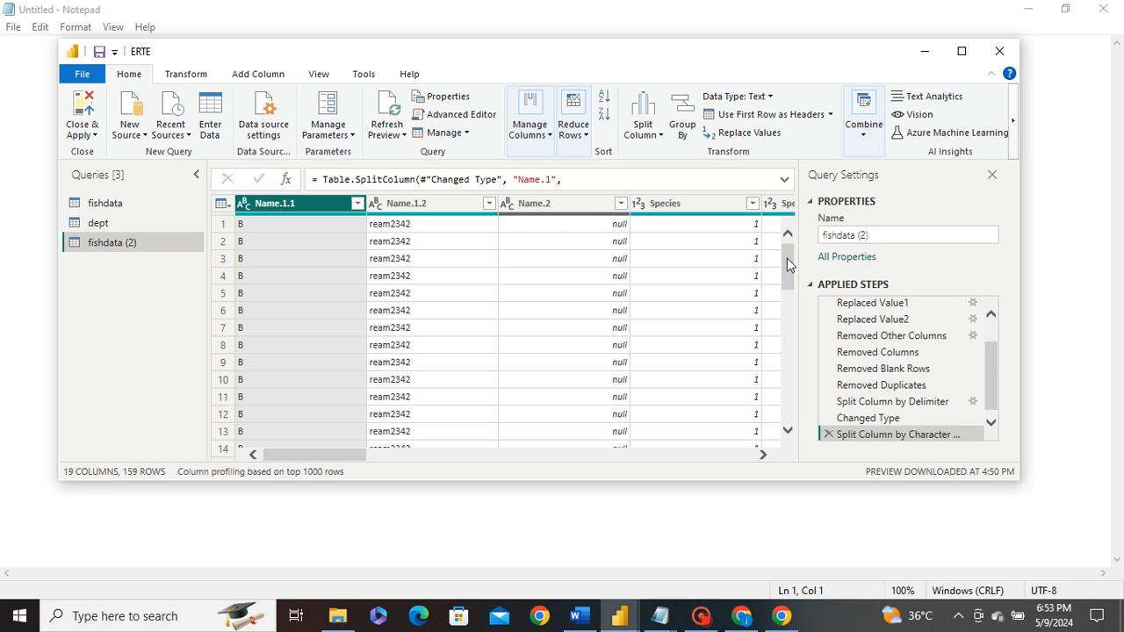
left_click_drag(787, 266, 788, 356)
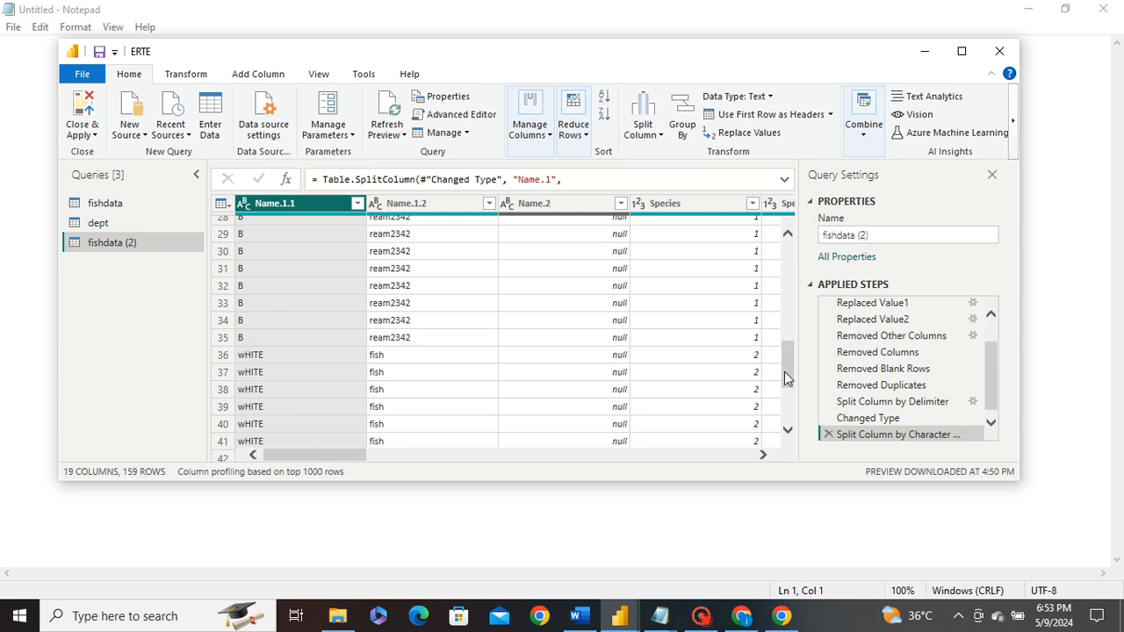
left_click_drag(790, 363, 788, 424)
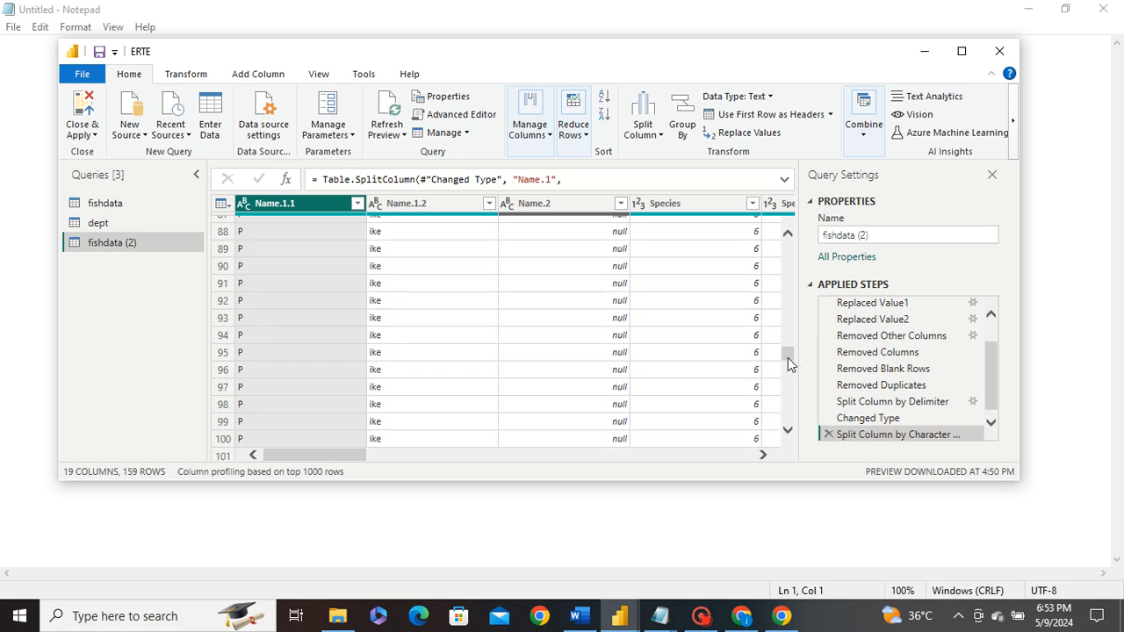
left_click_drag(790, 364, 643, 360)
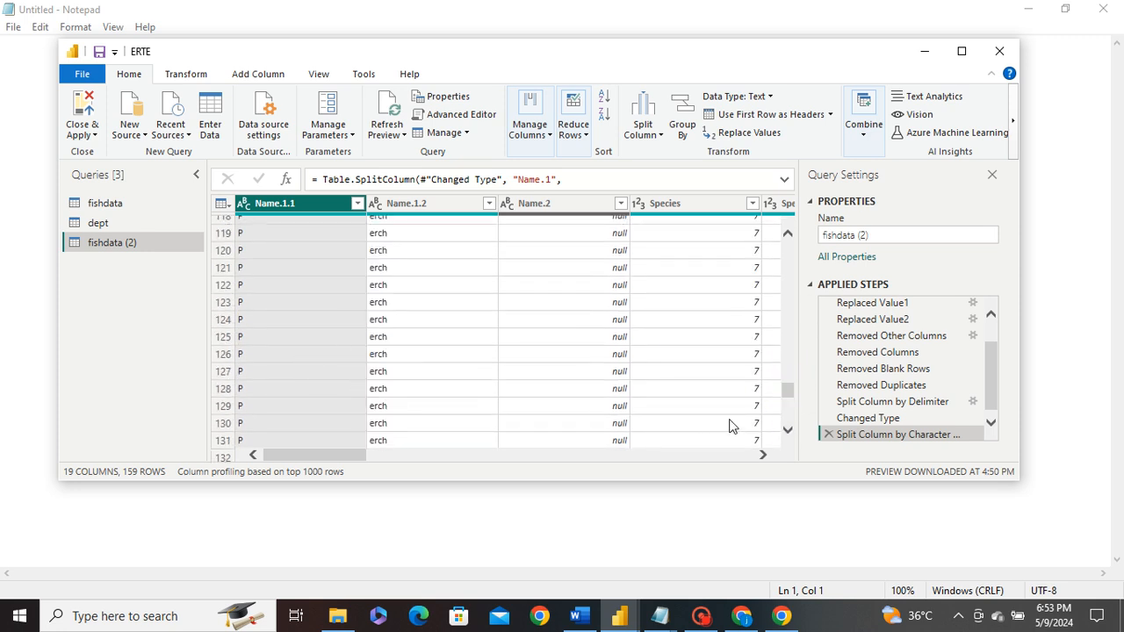
left_click_drag(784, 396, 788, 231)
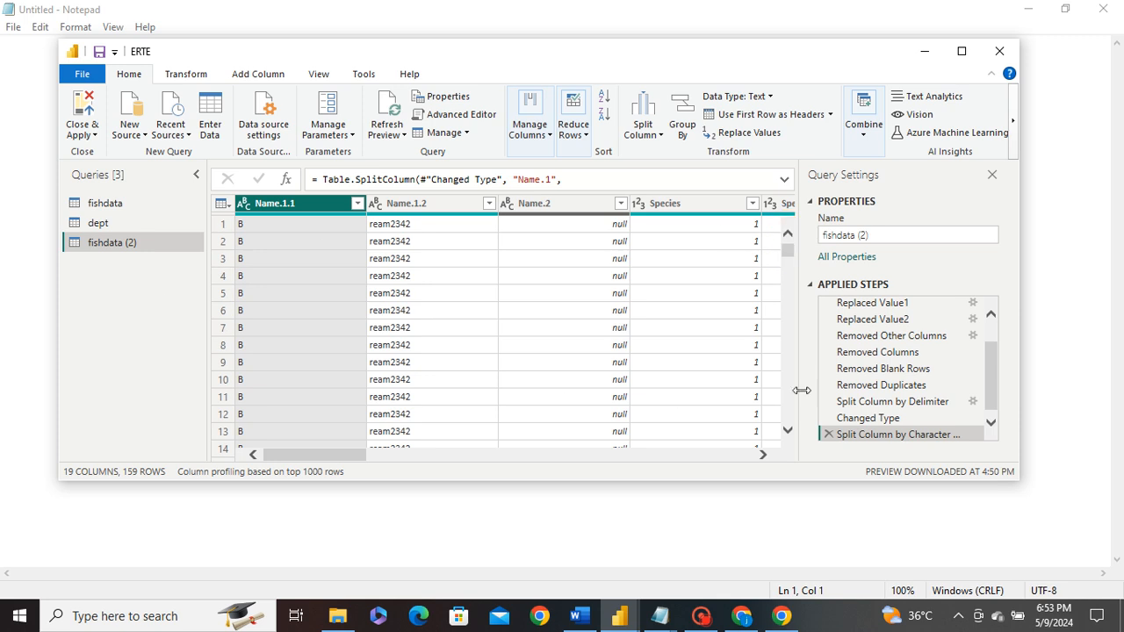
left_click(652, 134)
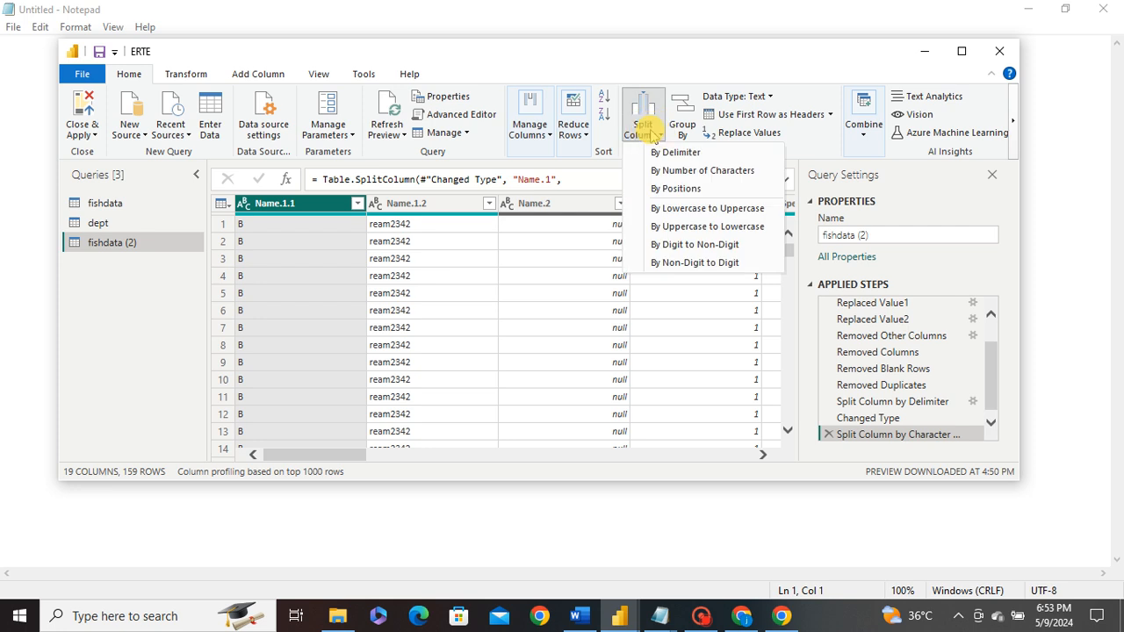
- Delete the existing Split Column by Character step
left_click(827, 435)
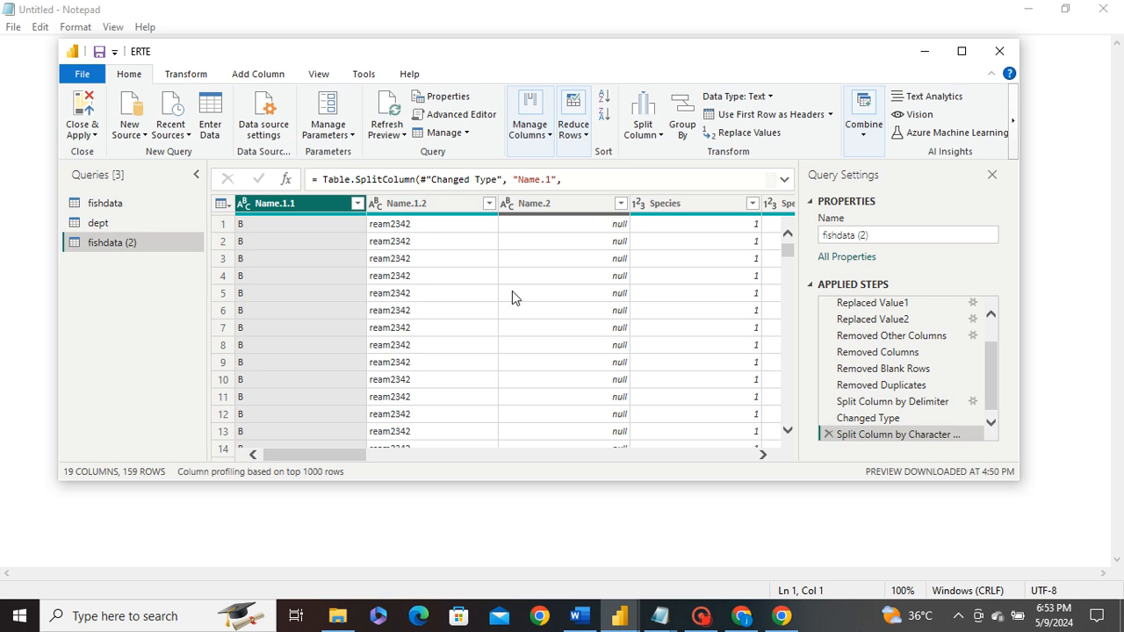
left_click(827, 435)
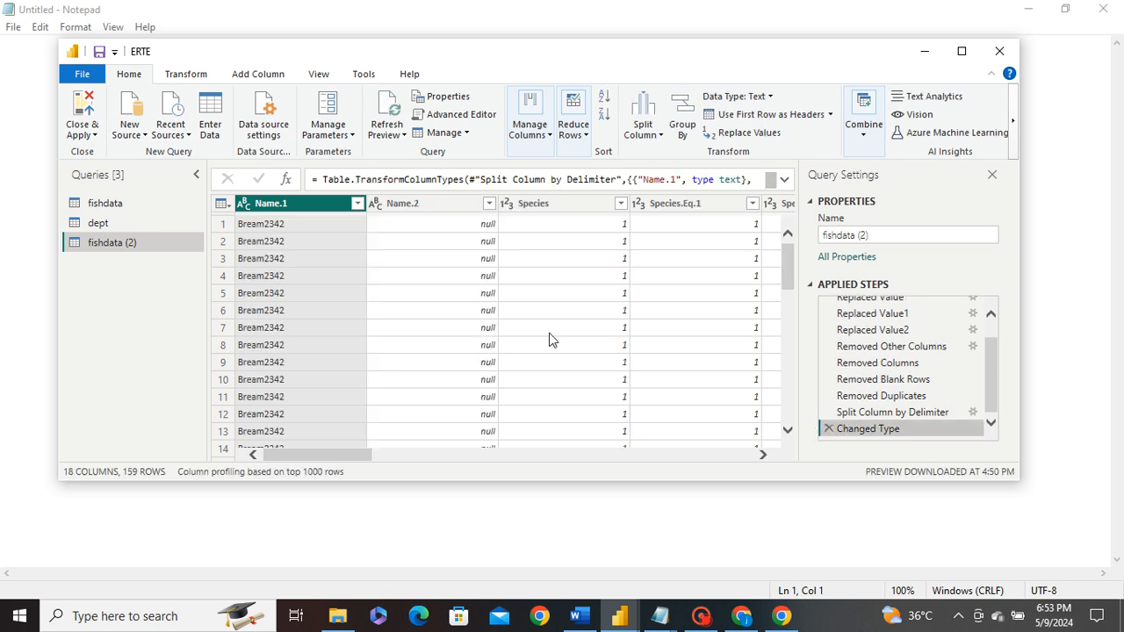
scroll(307, 269, "down", 12)
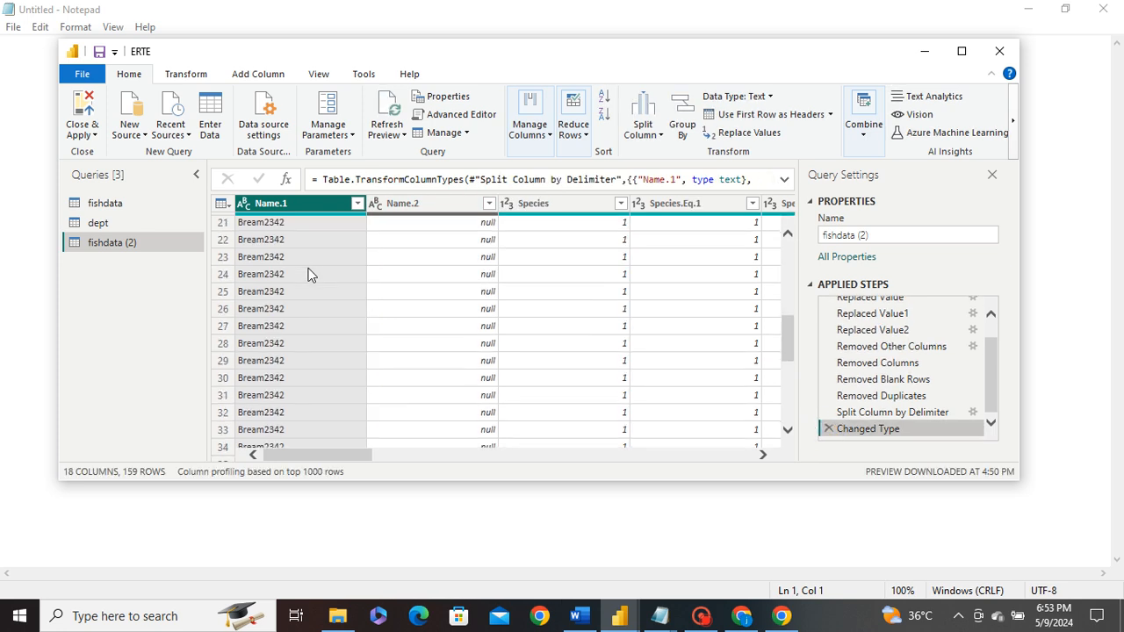
scroll(316, 285, "up", 12)
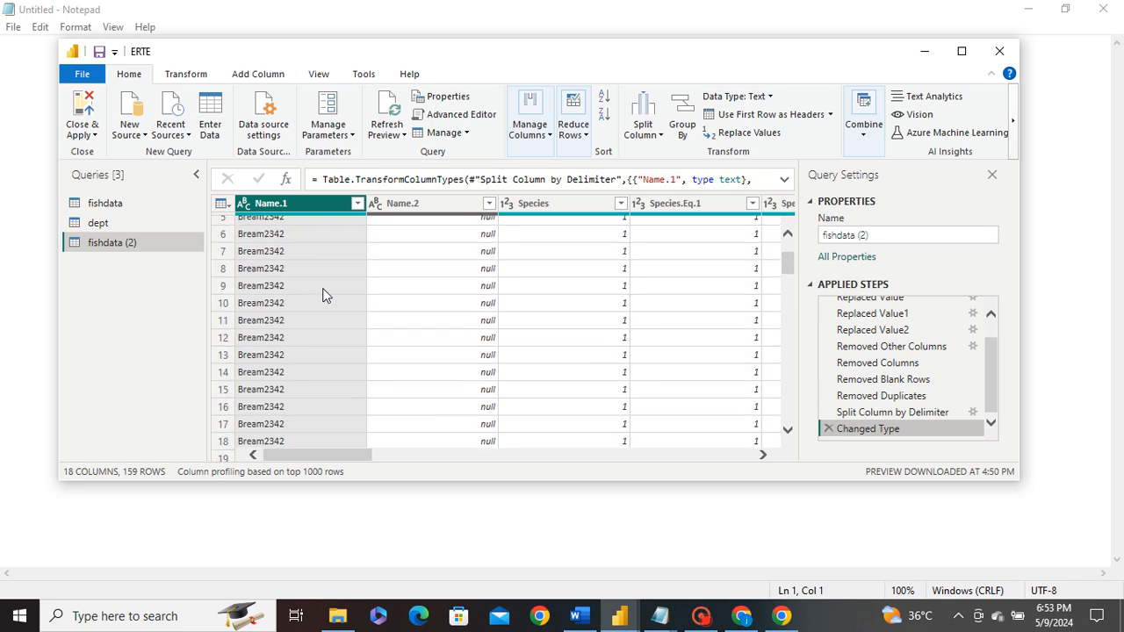
- Split Name.1 by digit to non-digit into Name.1.1–Name.1.3 and inspect values like 62352
left_click(642, 127)
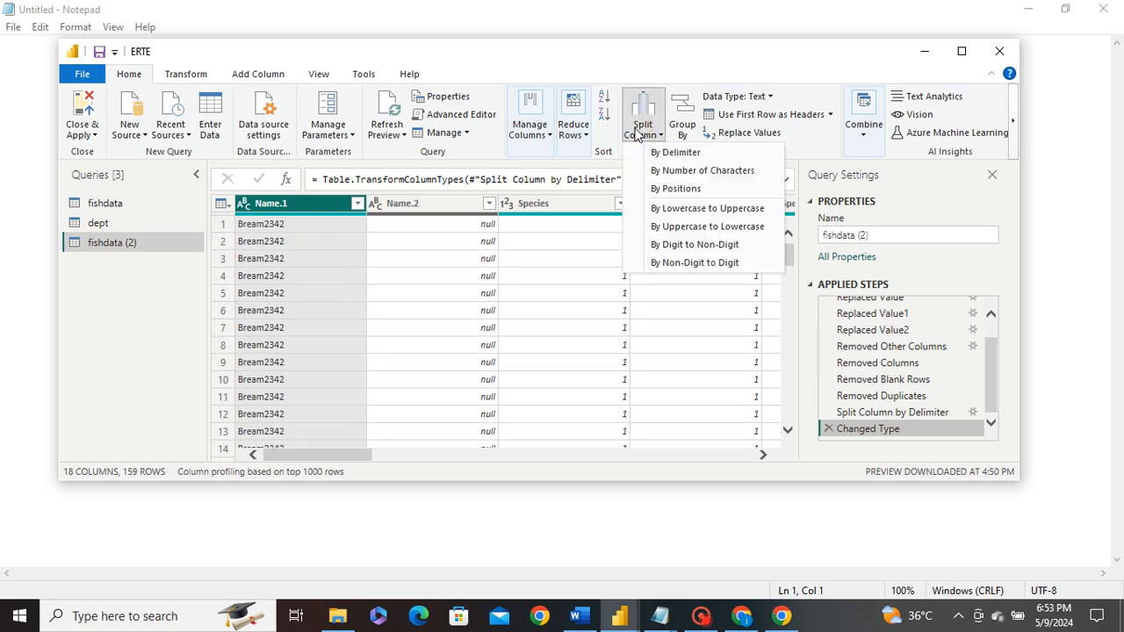
left_click(698, 245)
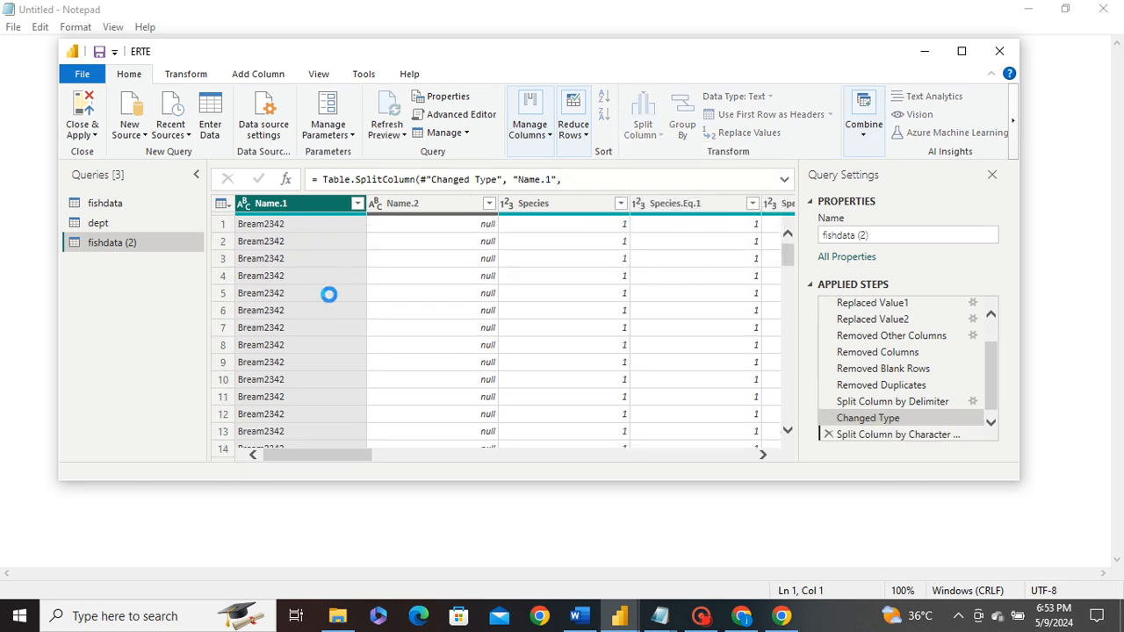
left_click_drag(789, 259, 791, 389)
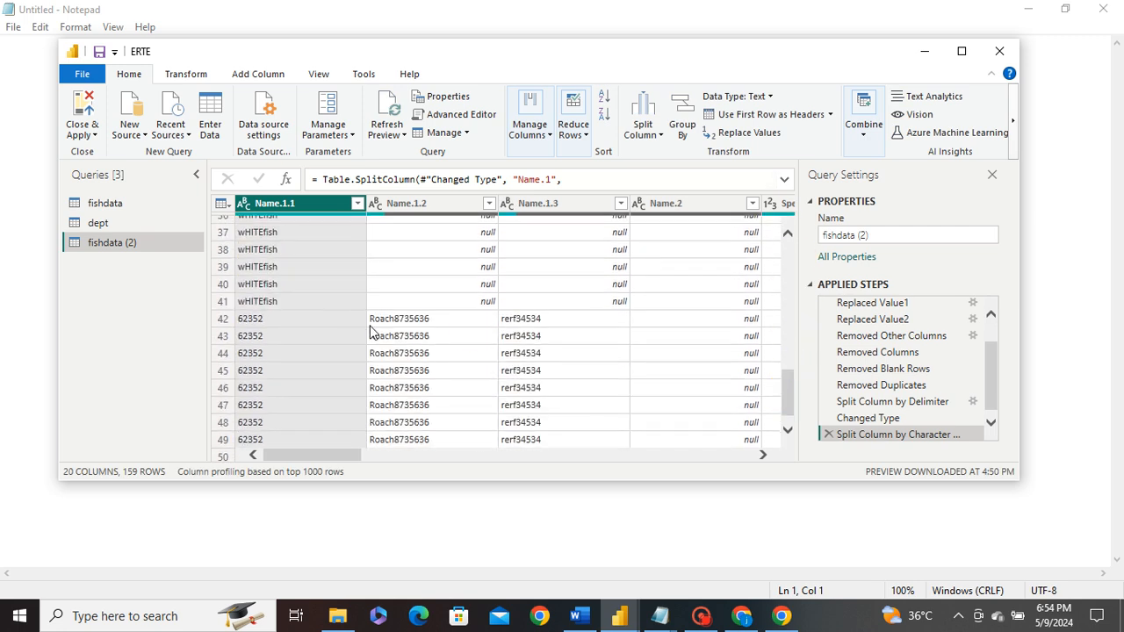
left_click(281, 328)
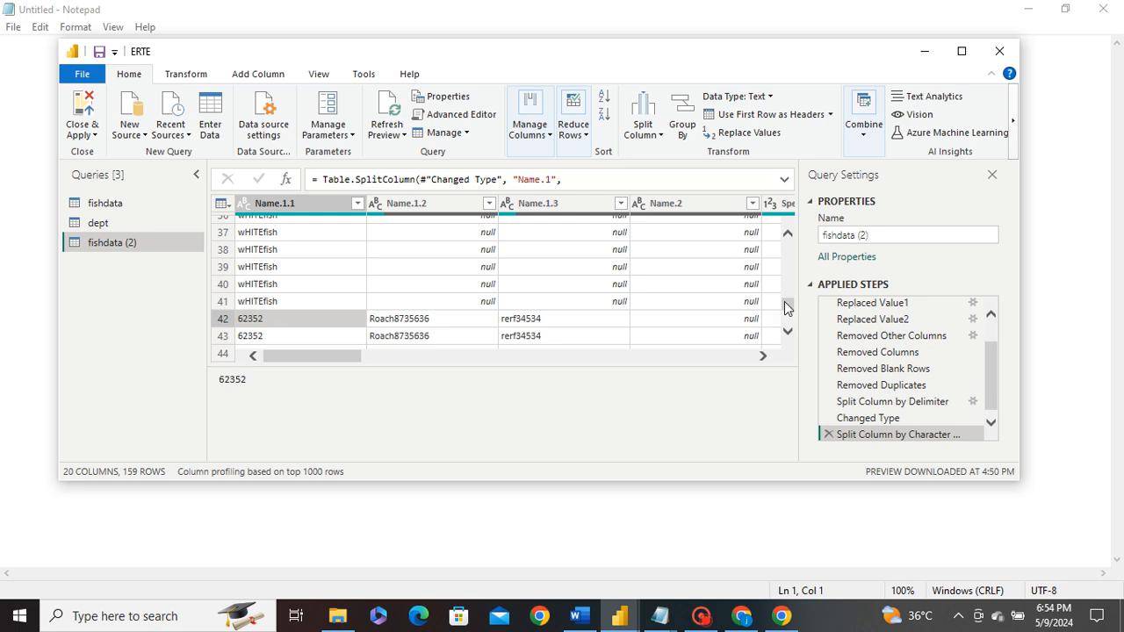
left_click_drag(787, 307, 787, 216)
- Replace the split with a non-digit-to-digit split of Name.1, separating Bream from 2342
left_click(828, 434)
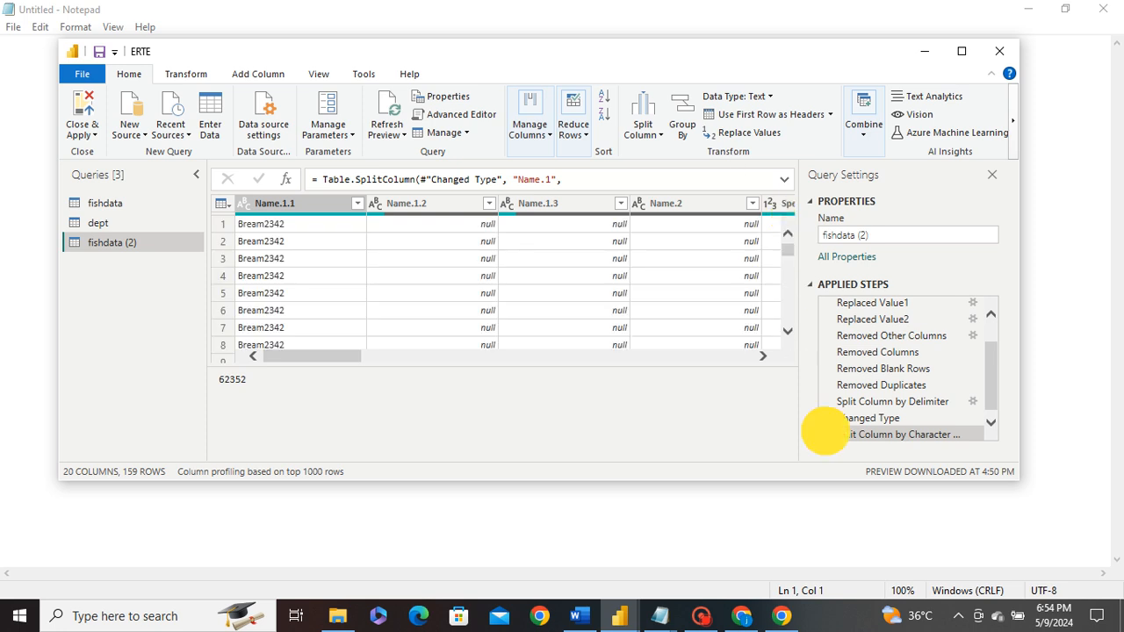
left_click(642, 135)
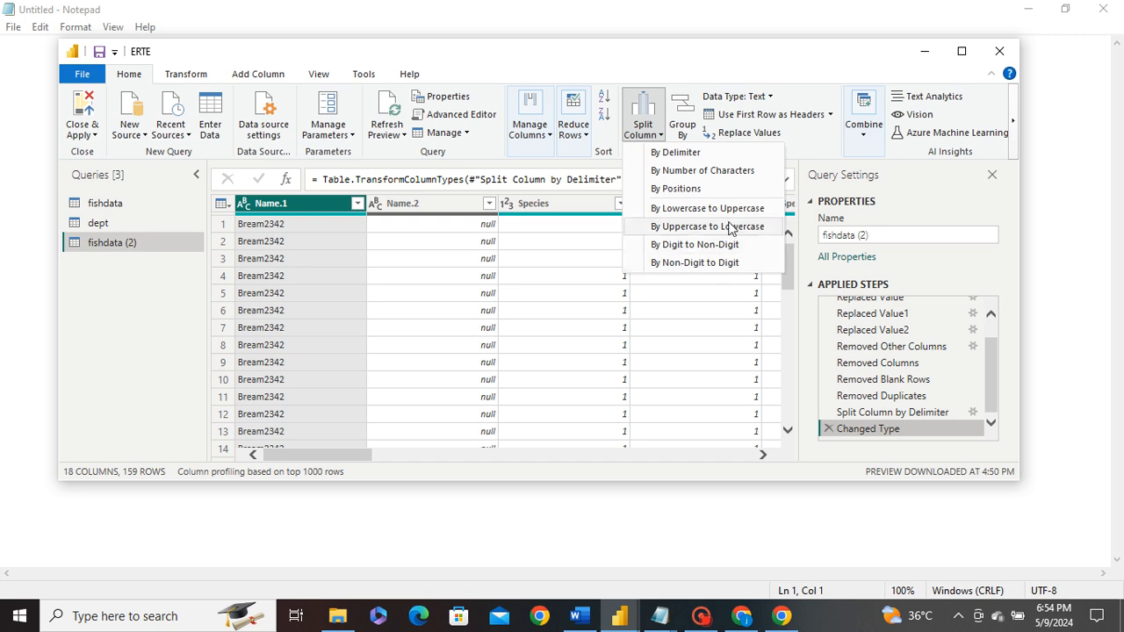
left_click(700, 270)
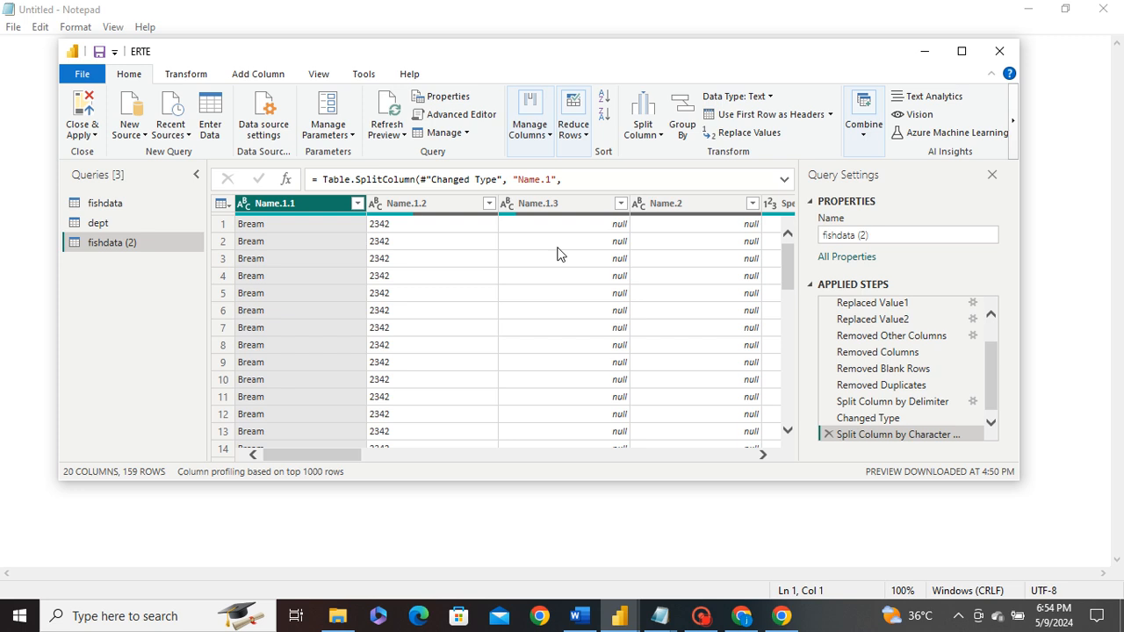
left_click_drag(788, 270, 786, 288)
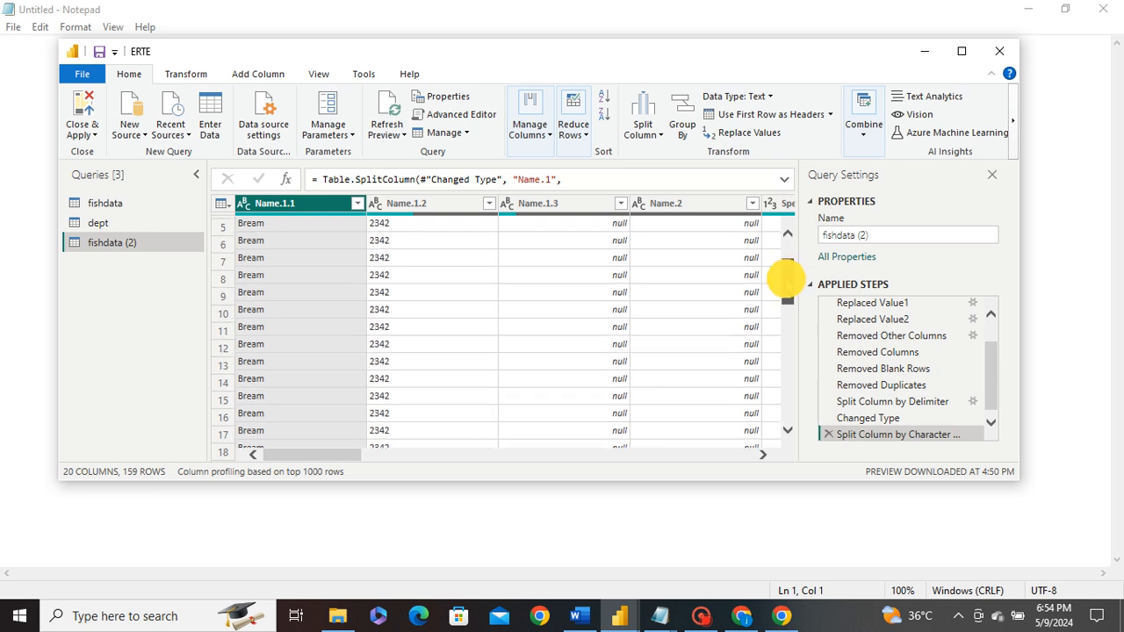
left_click(270, 348)
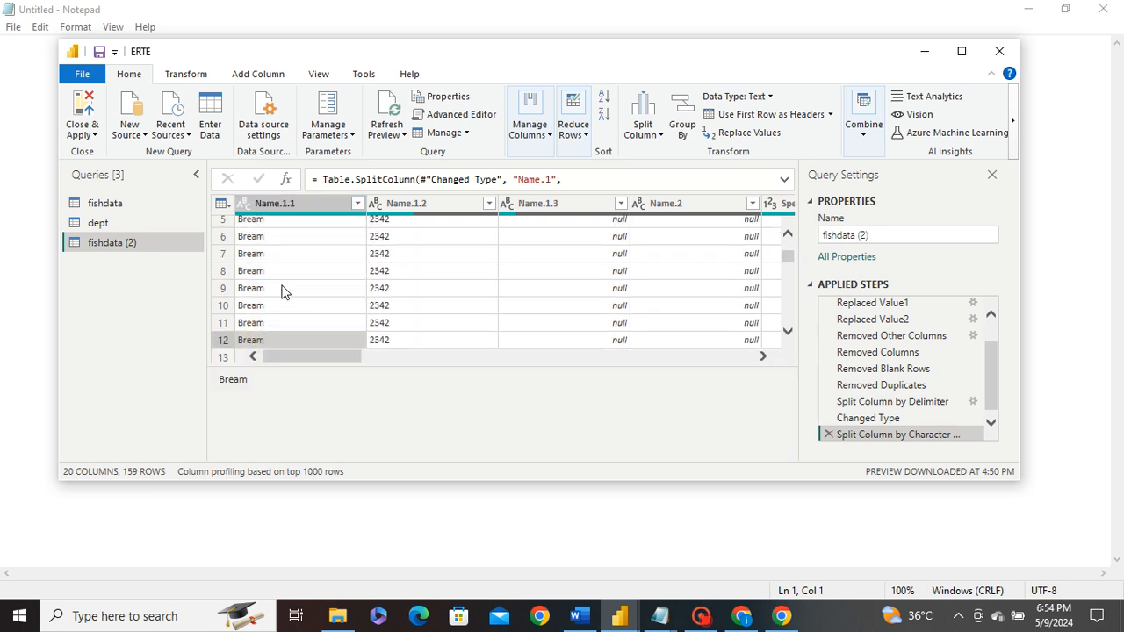
- Scroll through the table to check the split results across rows
scroll(282, 292, "down", 5)
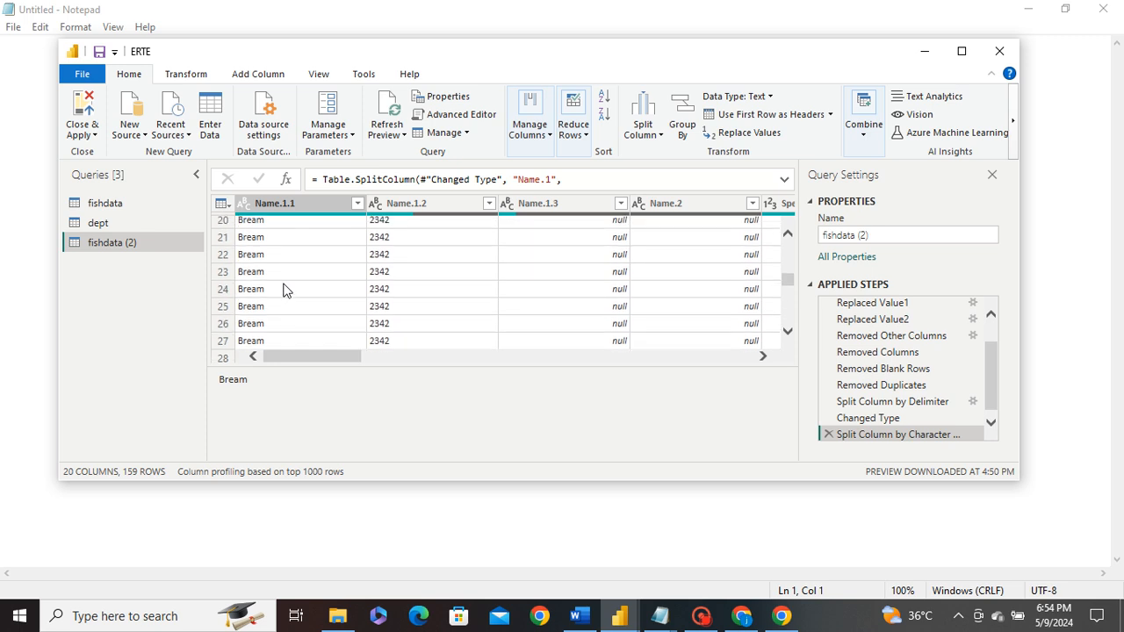
scroll(286, 289, "down", 3)
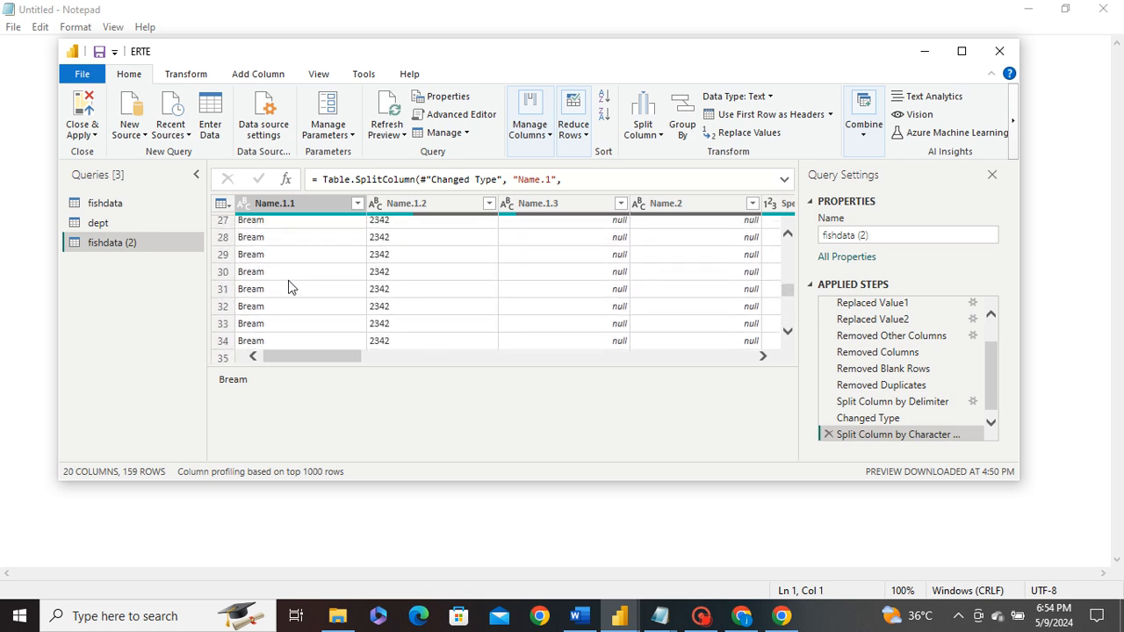
scroll(317, 284, "up", 2)
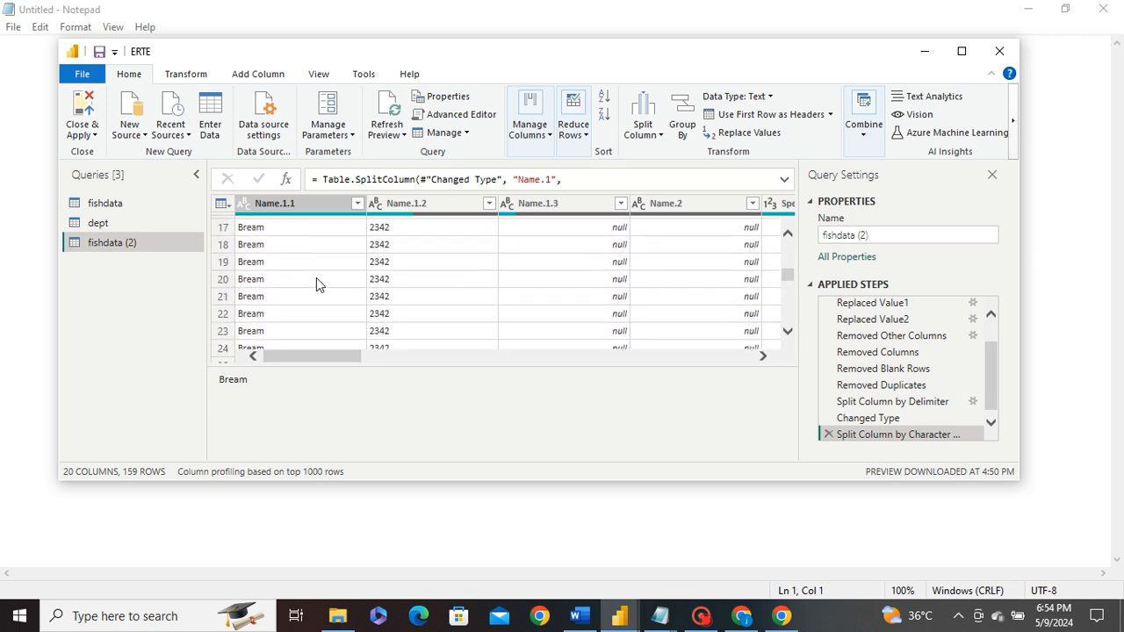
scroll(316, 283, "down", 3)
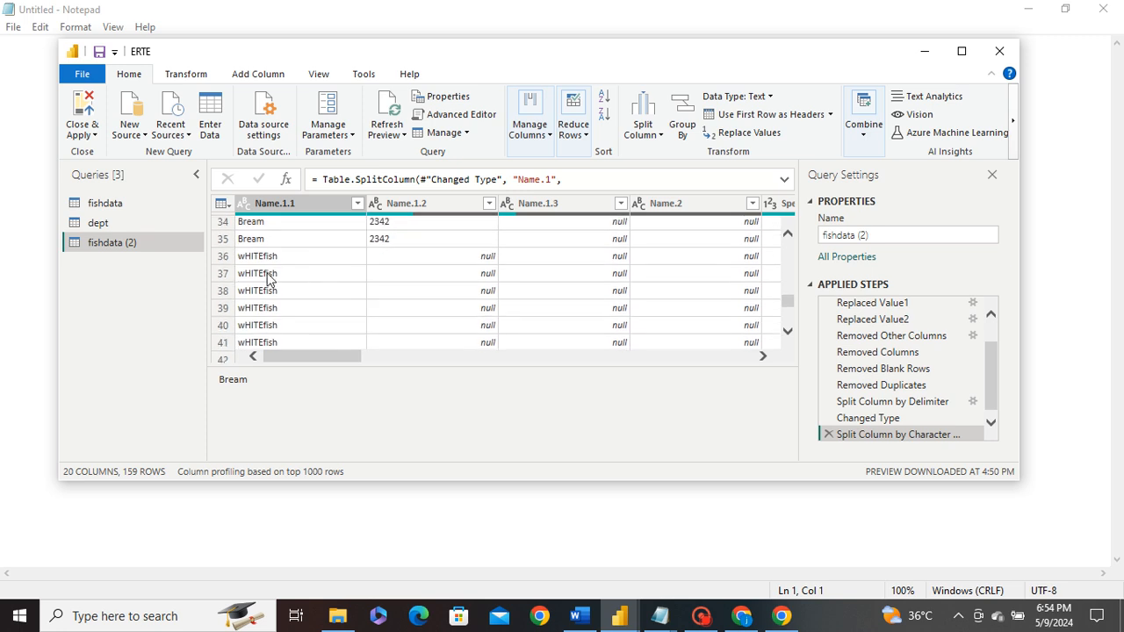
scroll(254, 279, "down", 2)
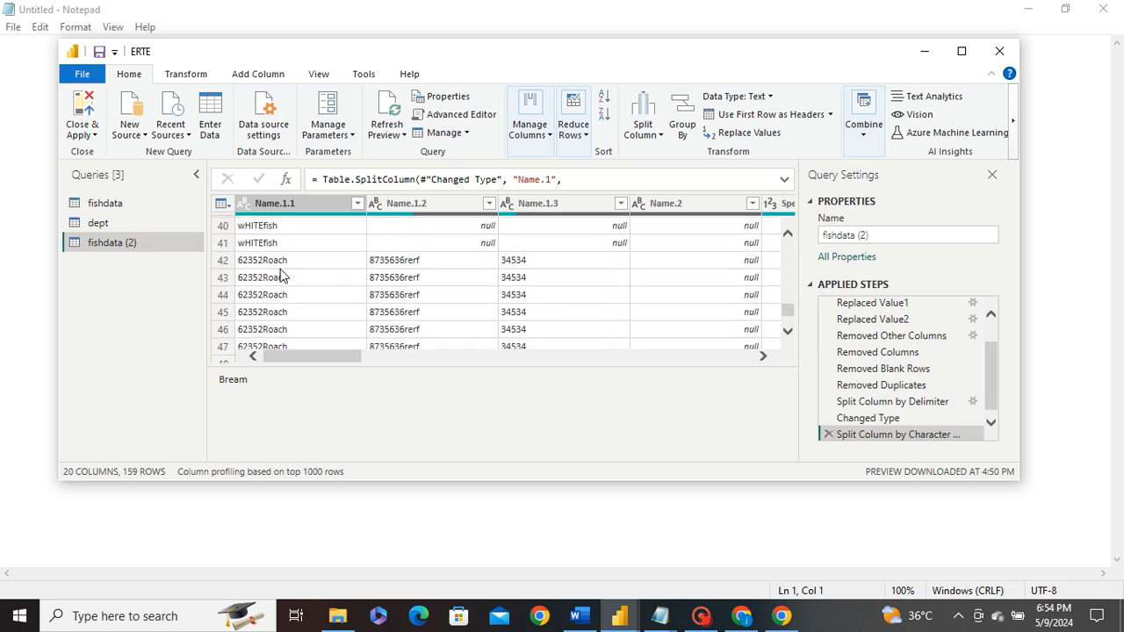
scroll(443, 290, "down", 1)
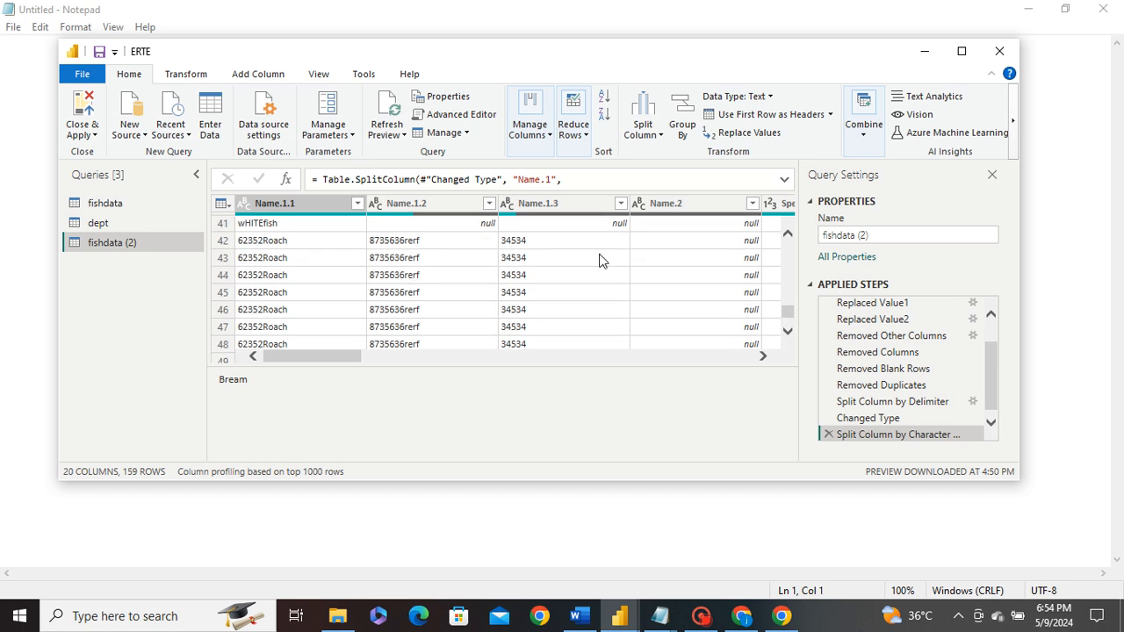
scroll(575, 304, "up", 2)
scroll(606, 321, "up", 4)
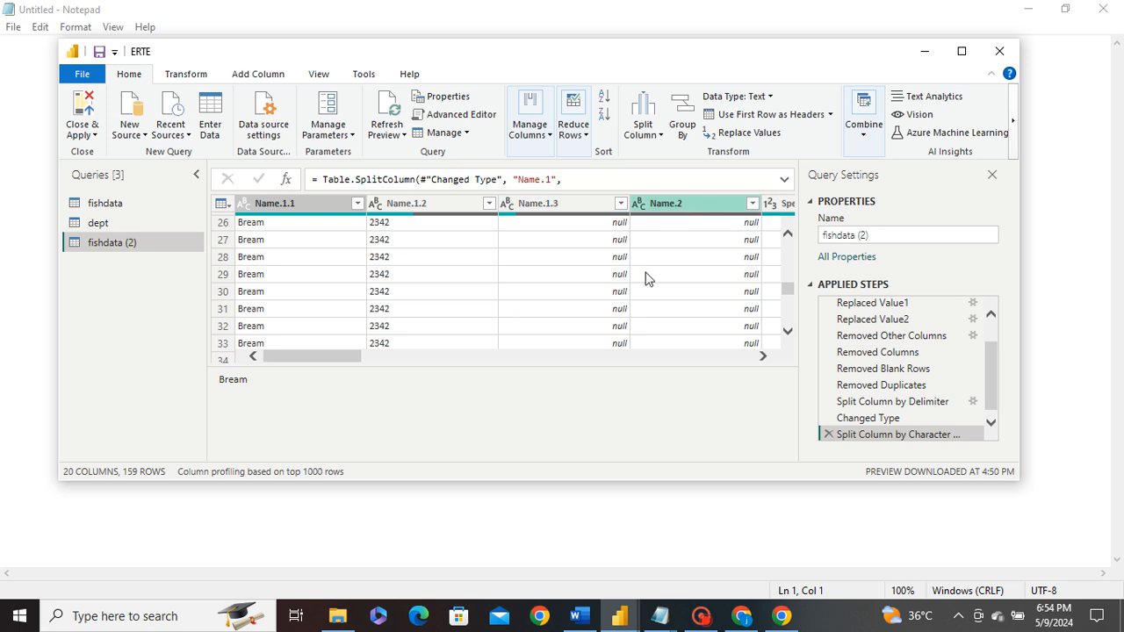
scroll(643, 170, "down", 2)
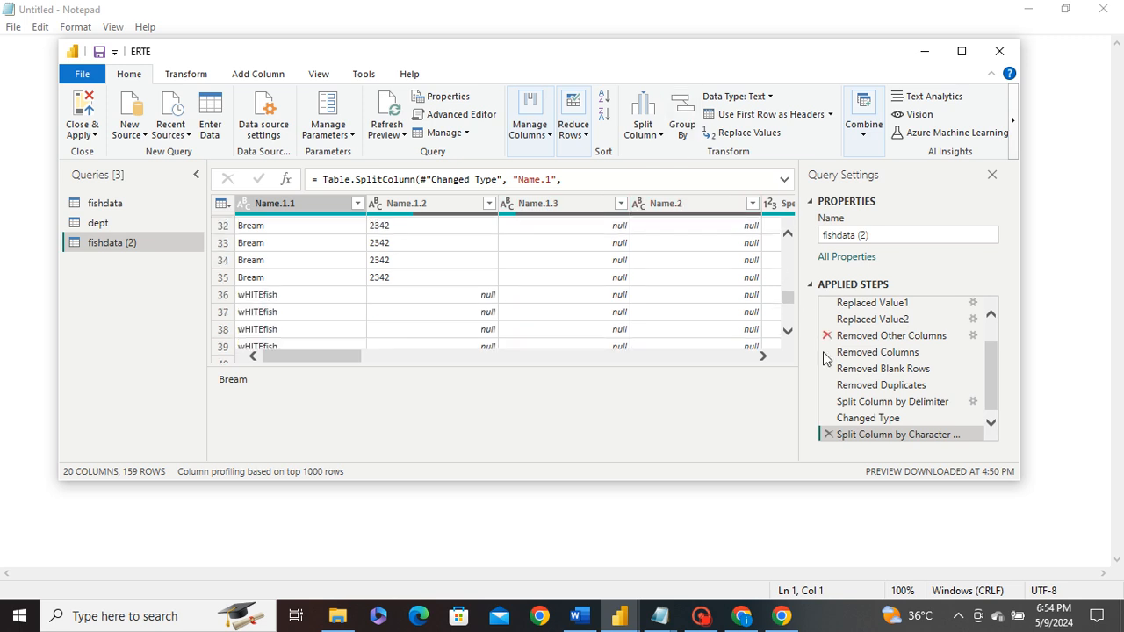
- Delete the letter-to-digit split and Changed Type steps, then add fishdata (3) referencing fishdata
left_click(829, 434)
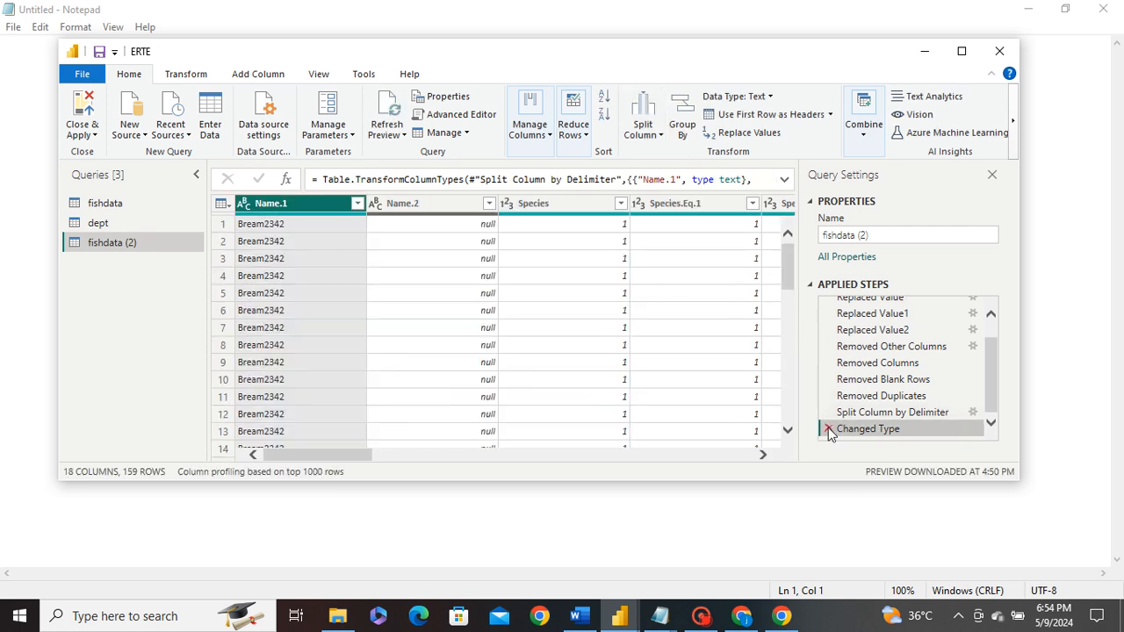
left_click(828, 428)
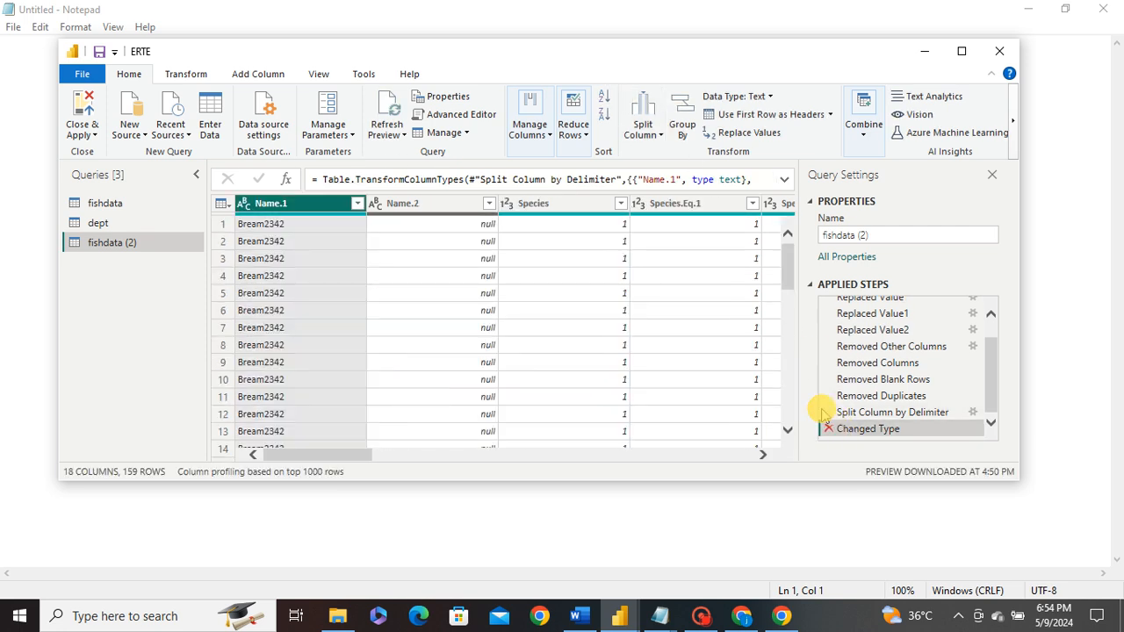
left_click(91, 203)
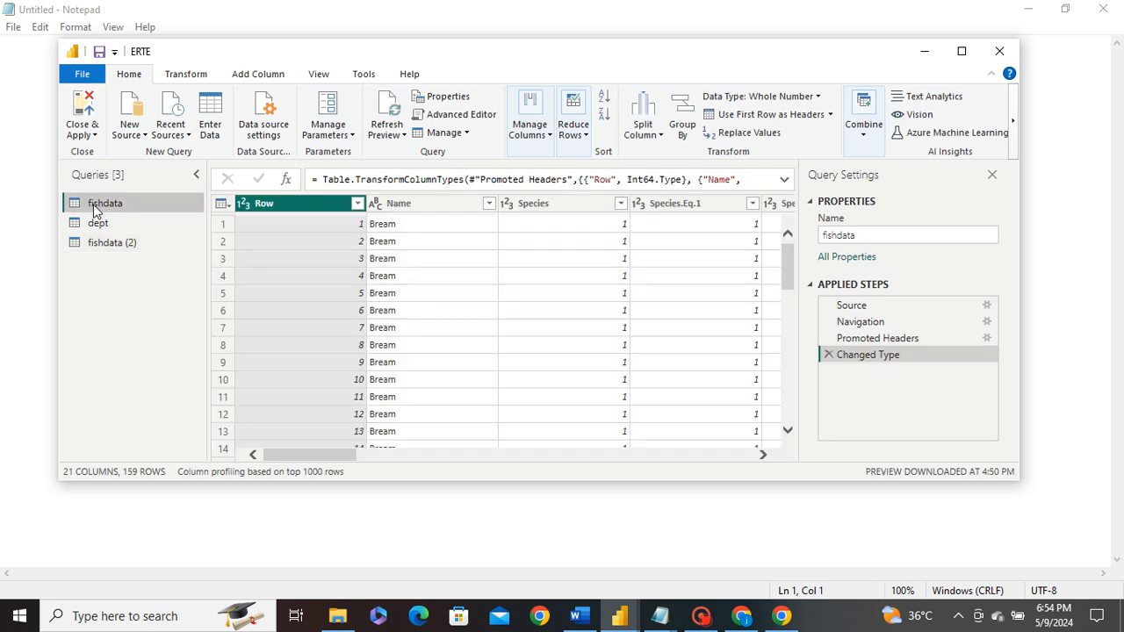
right_click(95, 212)
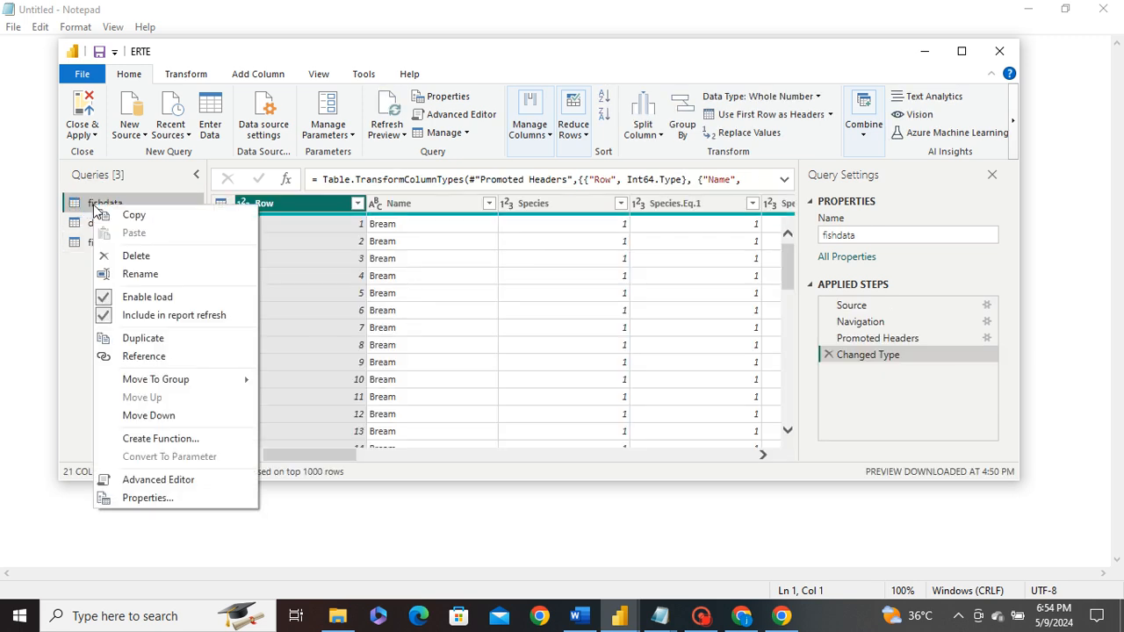
left_click(153, 343)
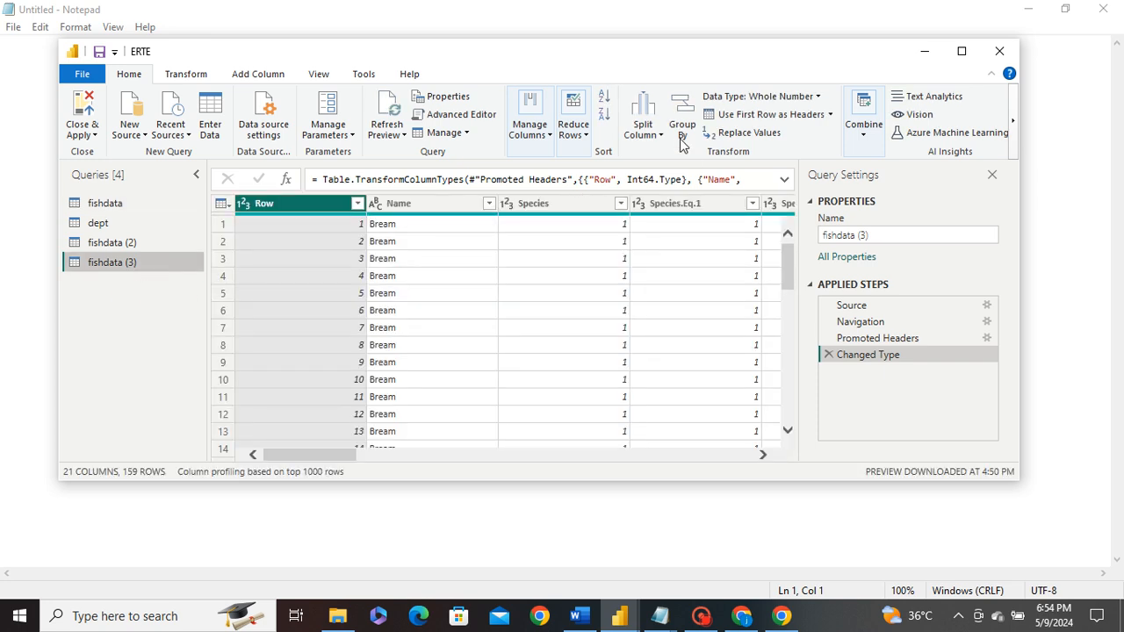
- Group fishdata (3) by Name with a new 'sum' column using Sum of Species.Eq.5
left_click(682, 130)
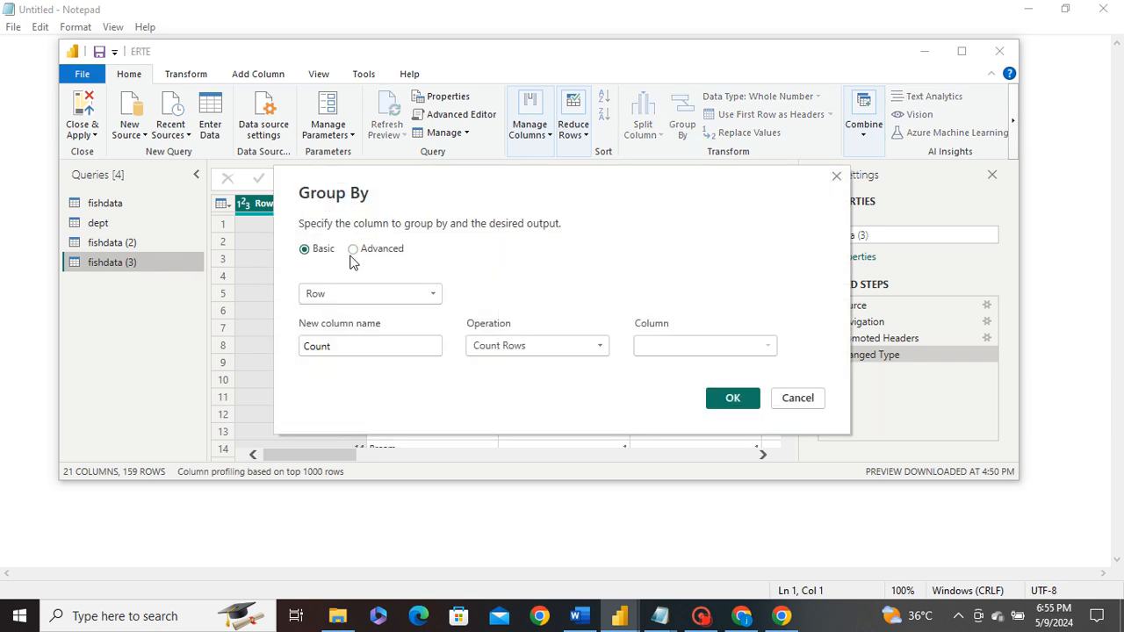
left_click(370, 299)
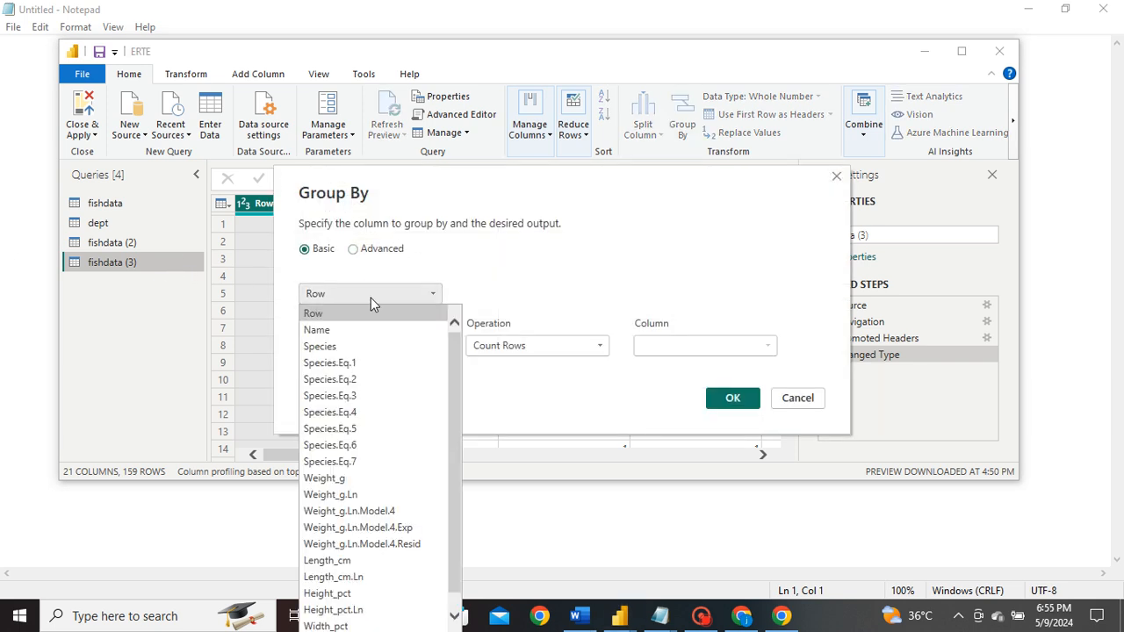
left_click(352, 330)
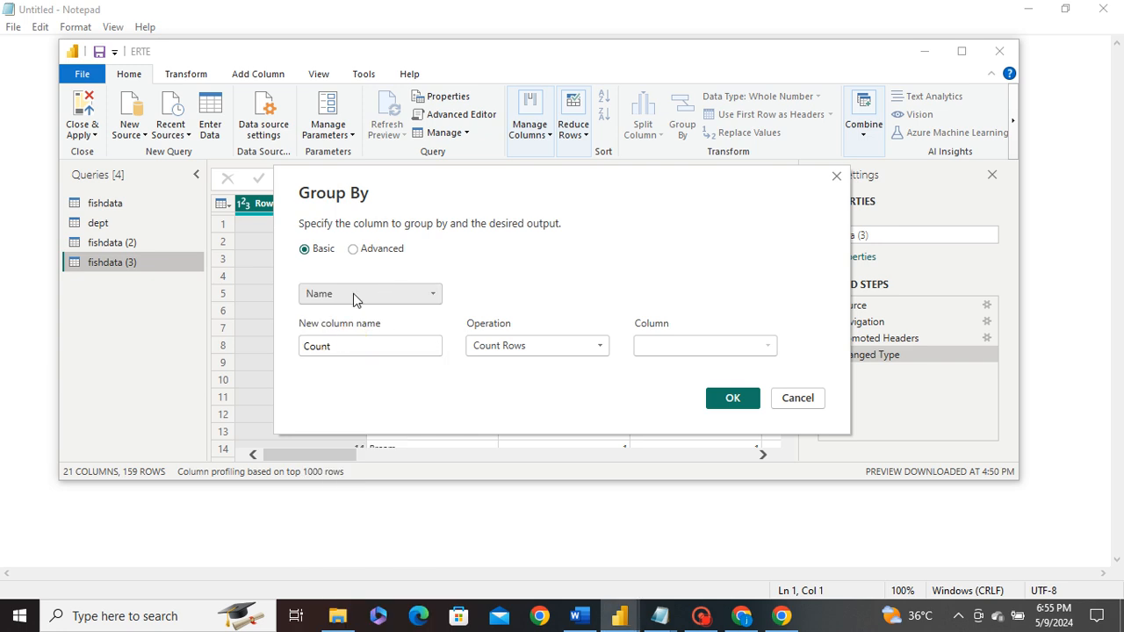
left_click(402, 345)
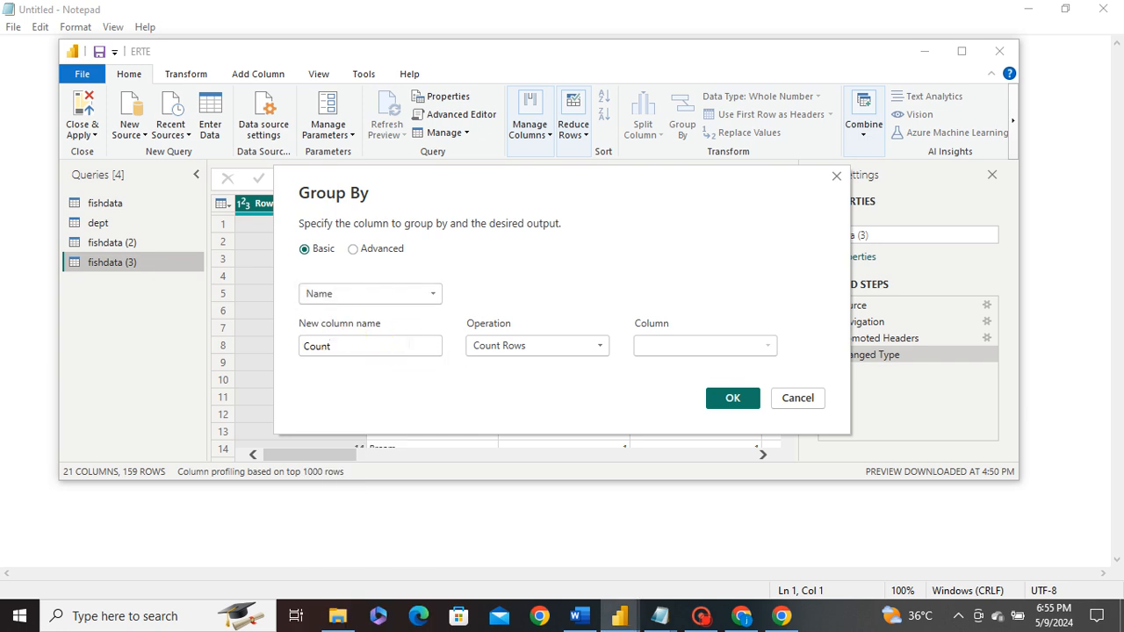
key("BackSpace")
type("sum")
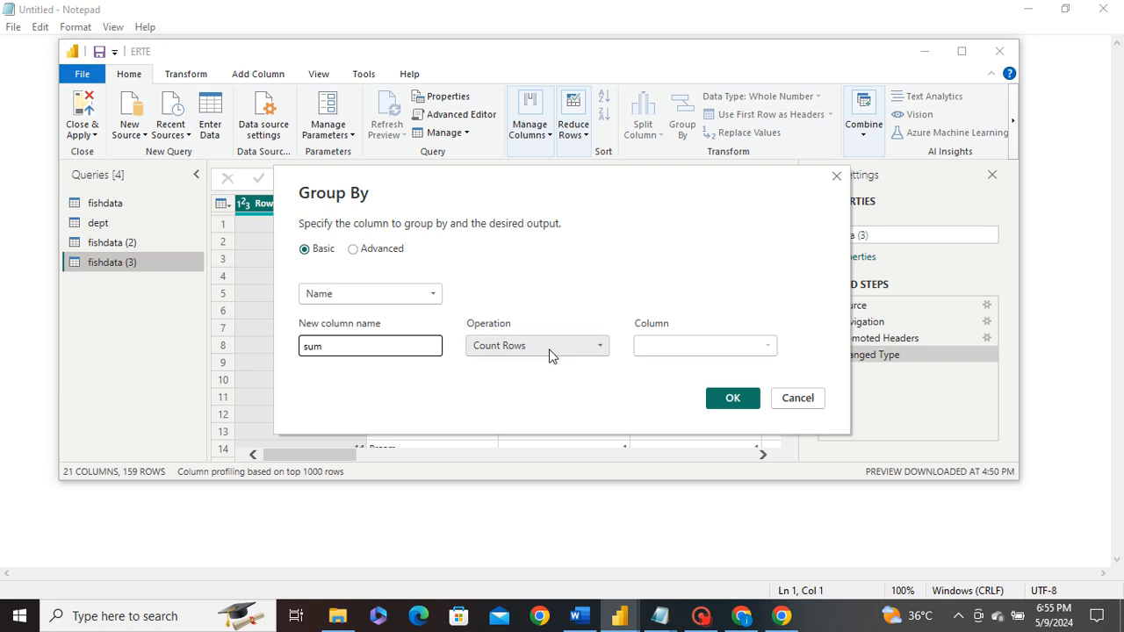
left_click(549, 352)
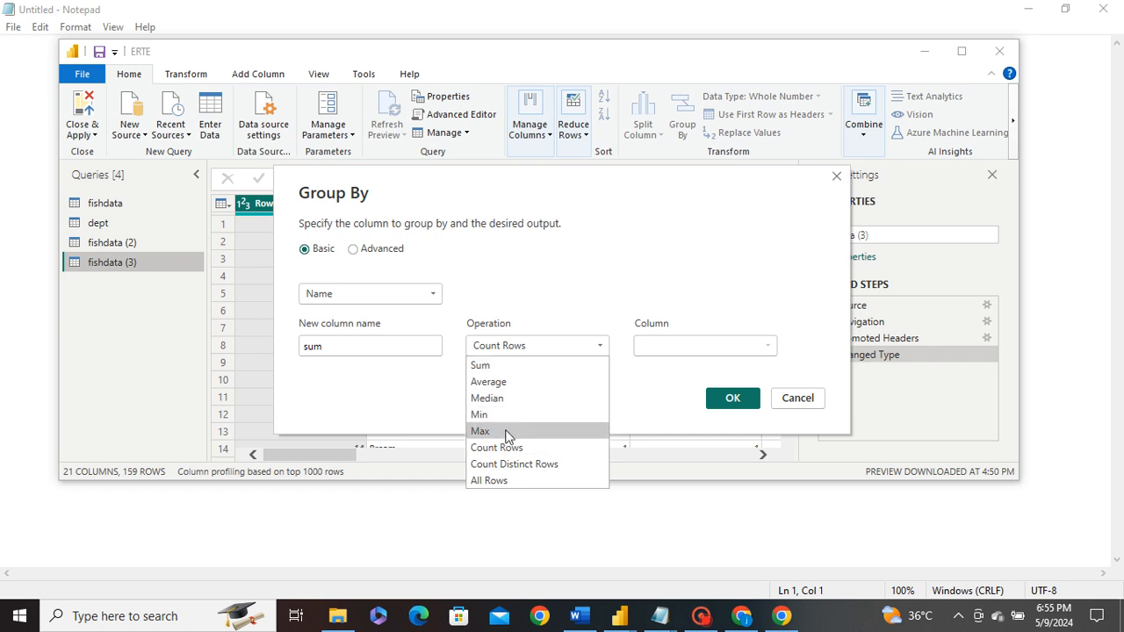
left_click(495, 365)
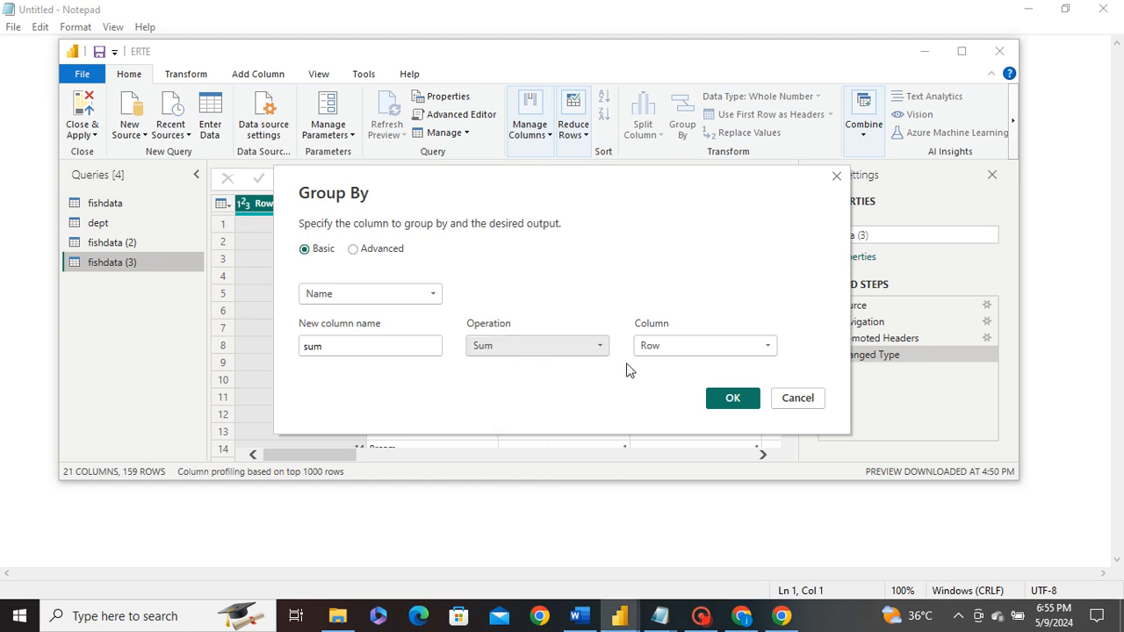
left_click(672, 351)
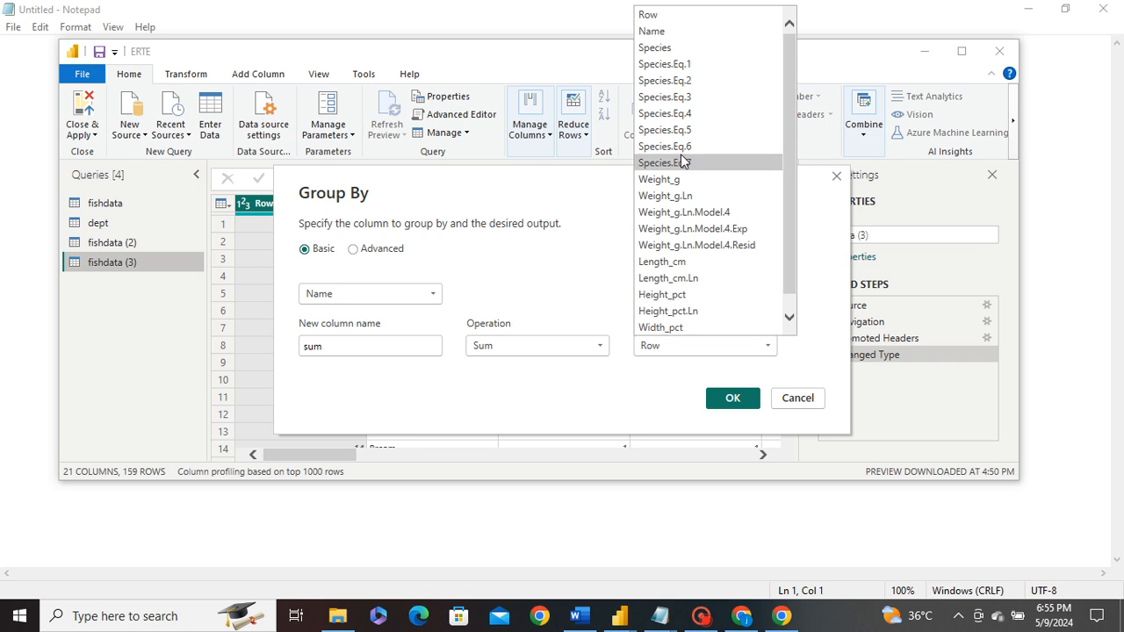
left_click(694, 129)
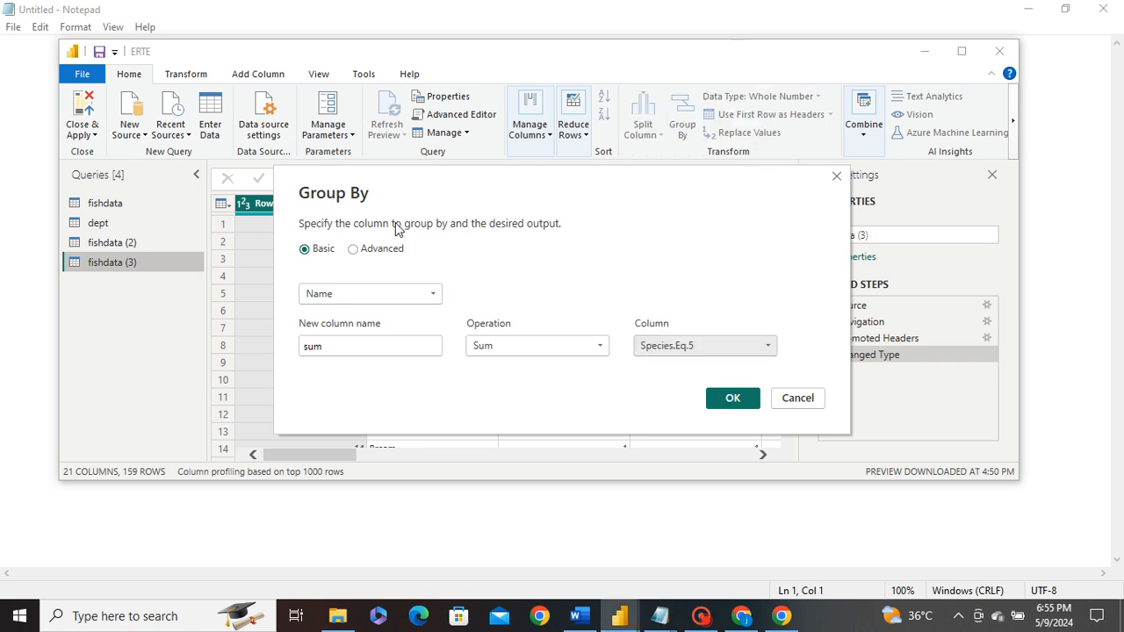
left_click(728, 397)
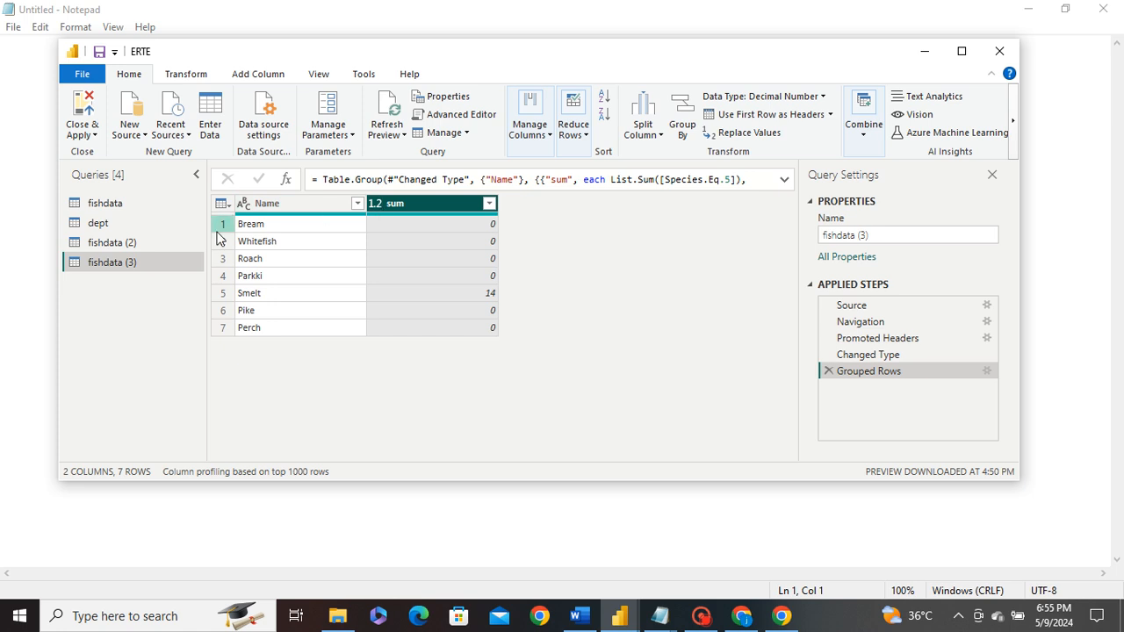
- Reopen the Grouped Rows settings and switch the grouping to Advanced
left_click(269, 203)
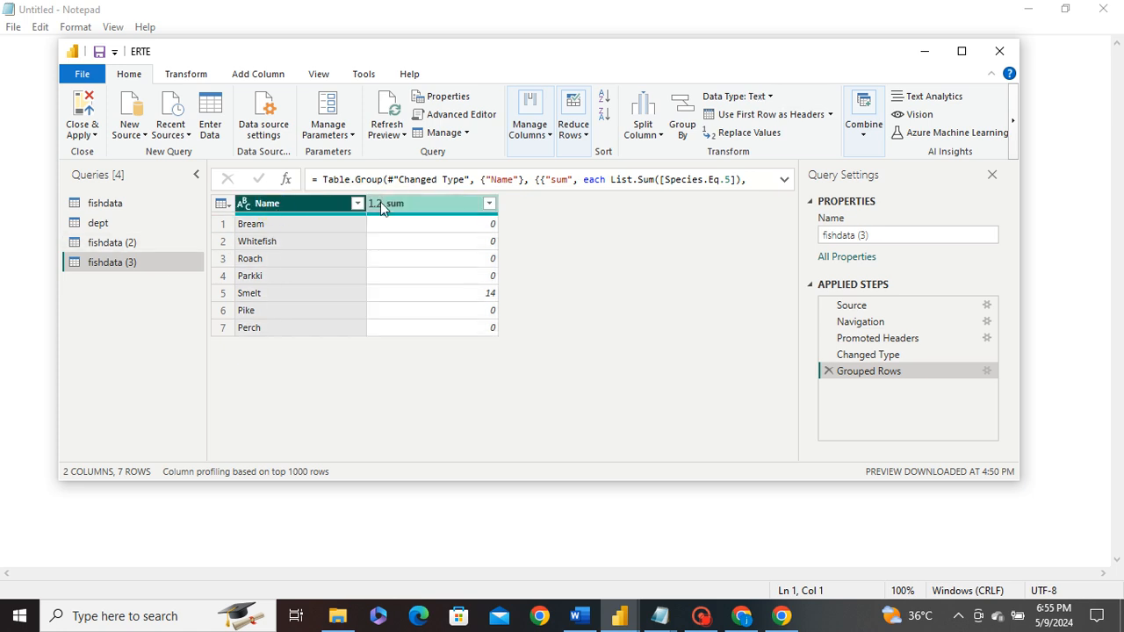
left_click(394, 206)
left_click(313, 205)
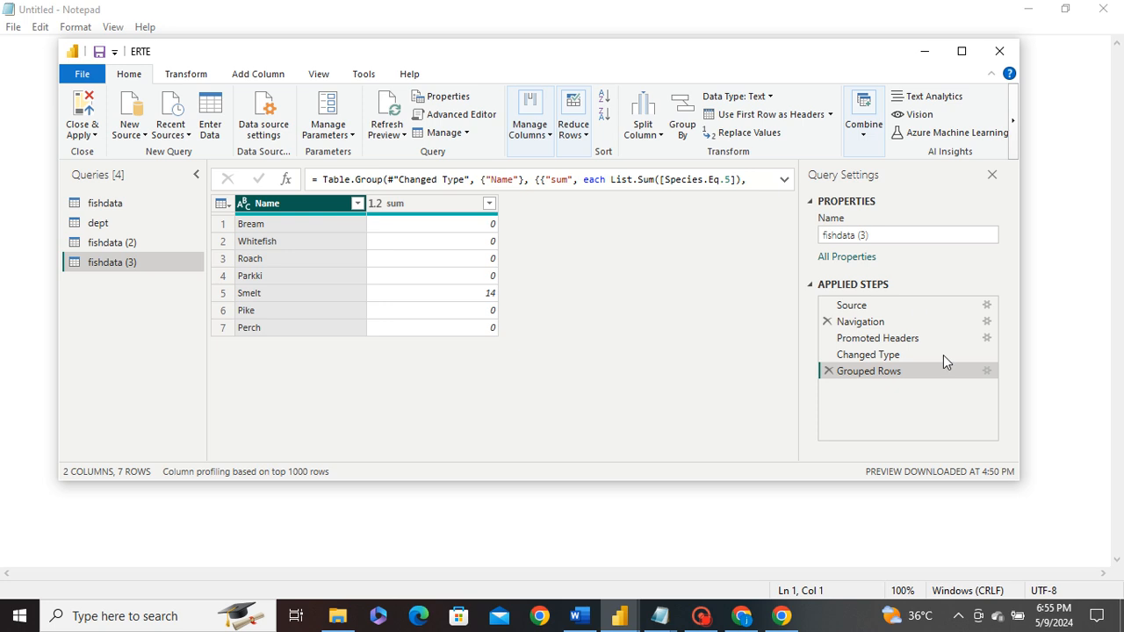
left_click(987, 371)
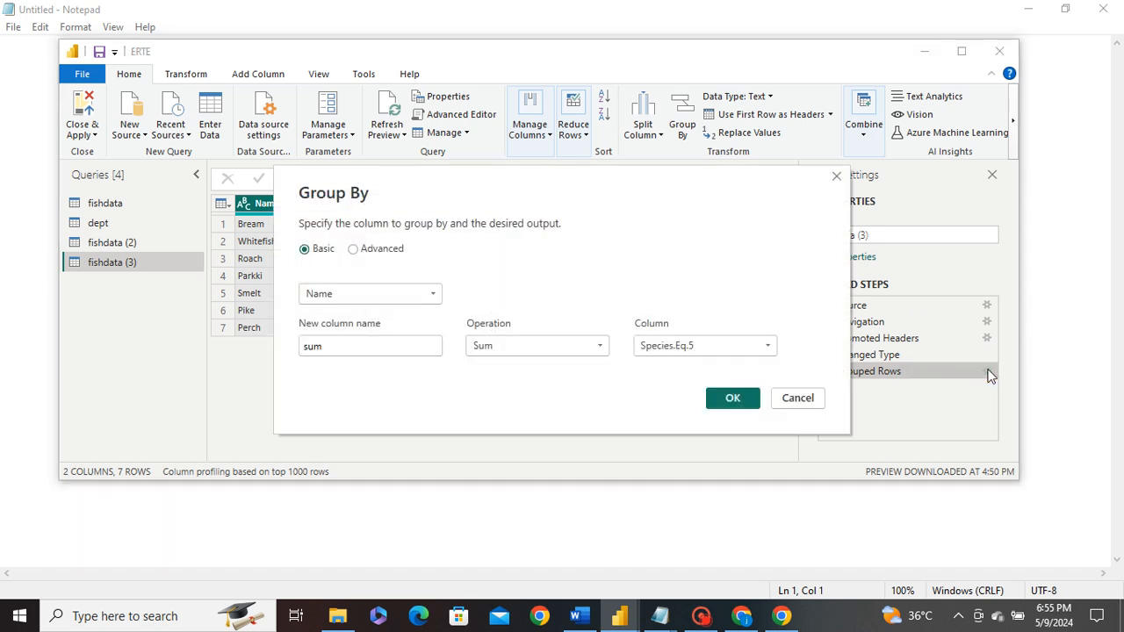
left_click(376, 248)
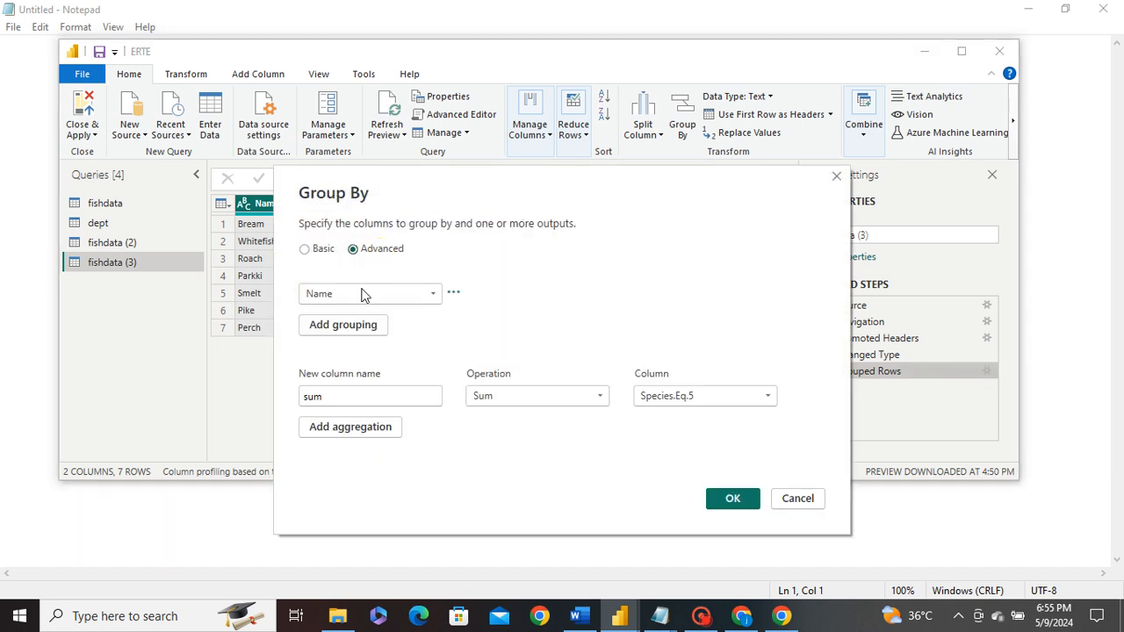
- Add Species as a second grouping column alongside Name, keeping the sum column
left_click(338, 324)
left_click(368, 325)
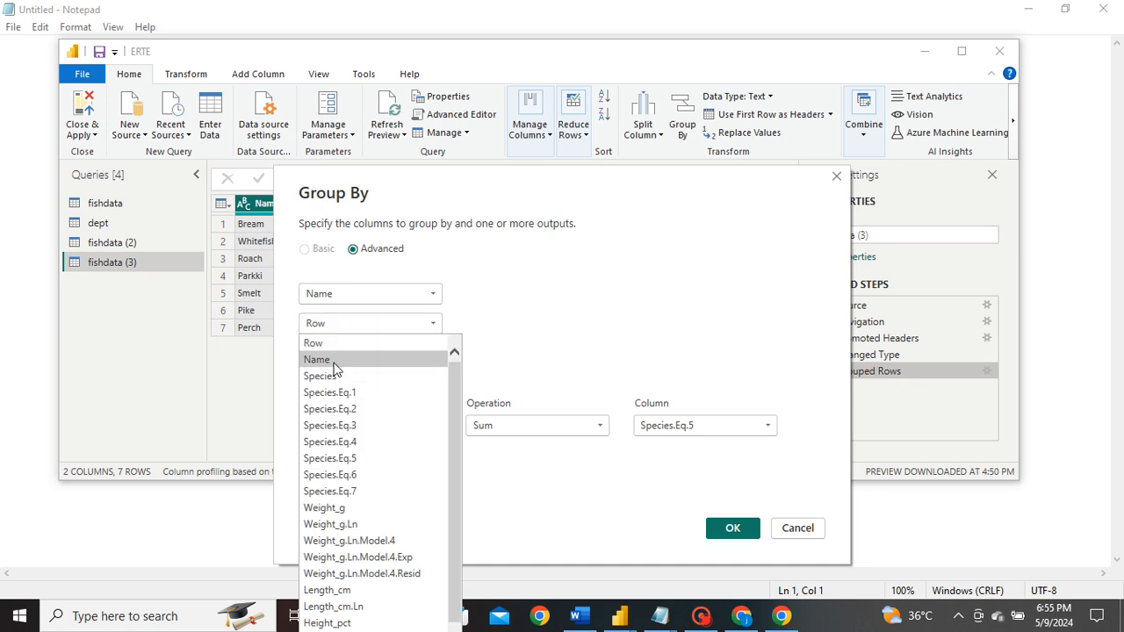
scroll(421, 404, "down", 1)
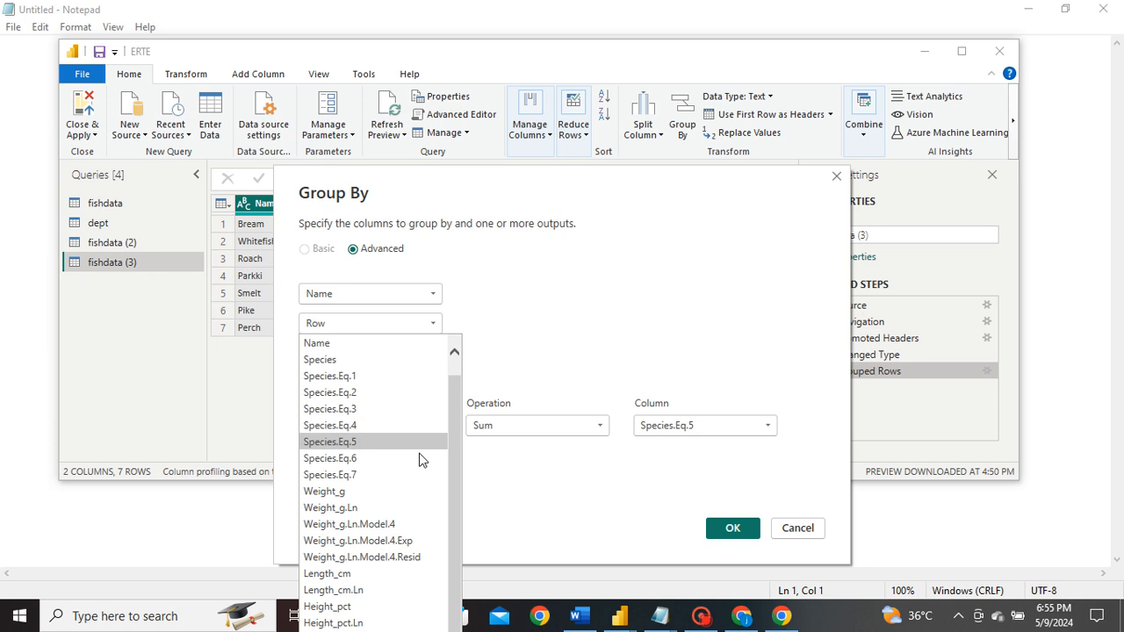
scroll(416, 518, "up", 1)
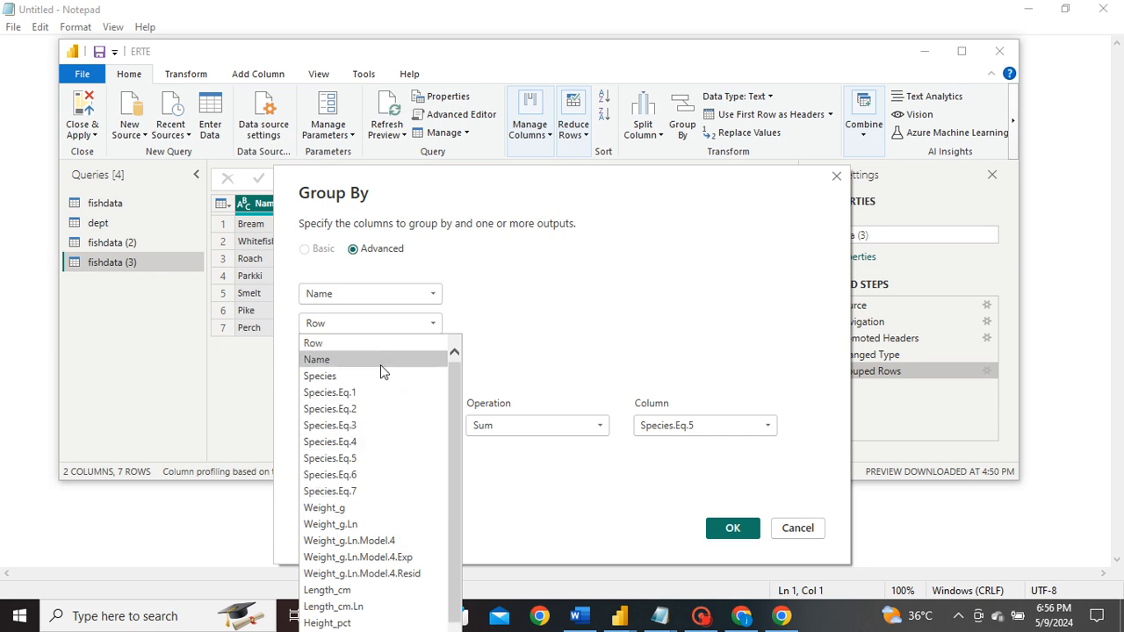
left_click(346, 377)
left_click(734, 528)
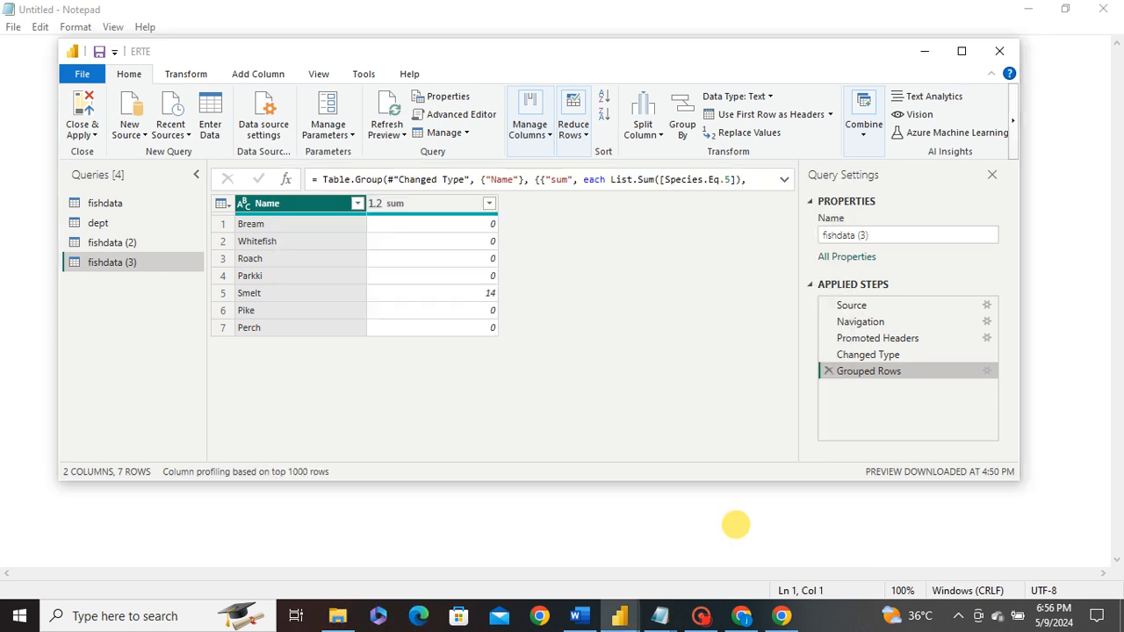
left_click(698, 255)
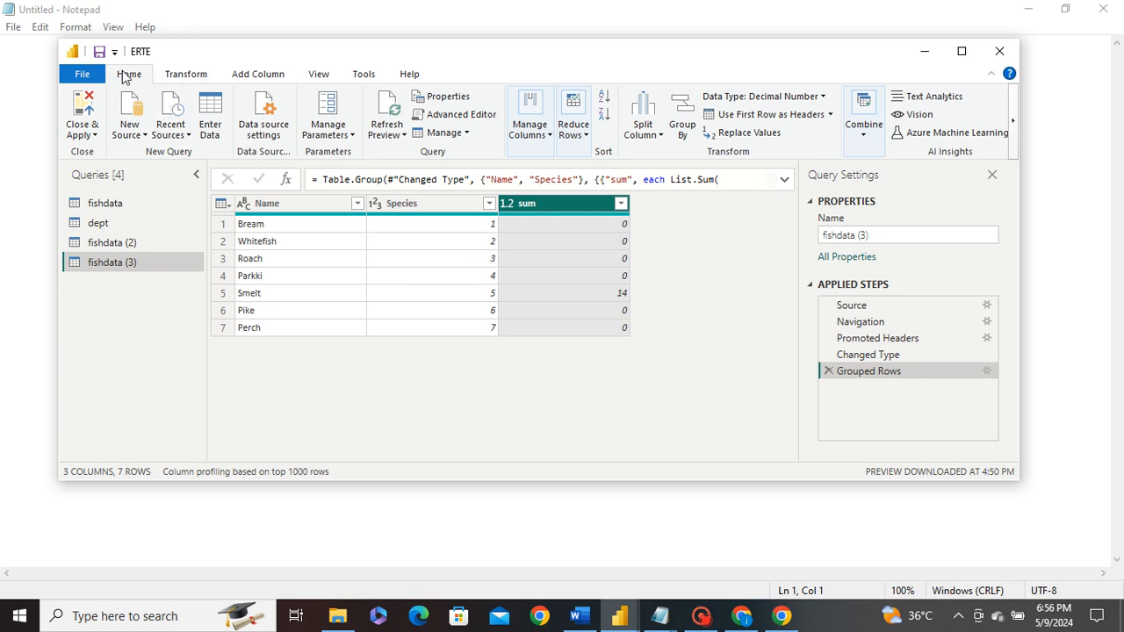
left_click(305, 203)
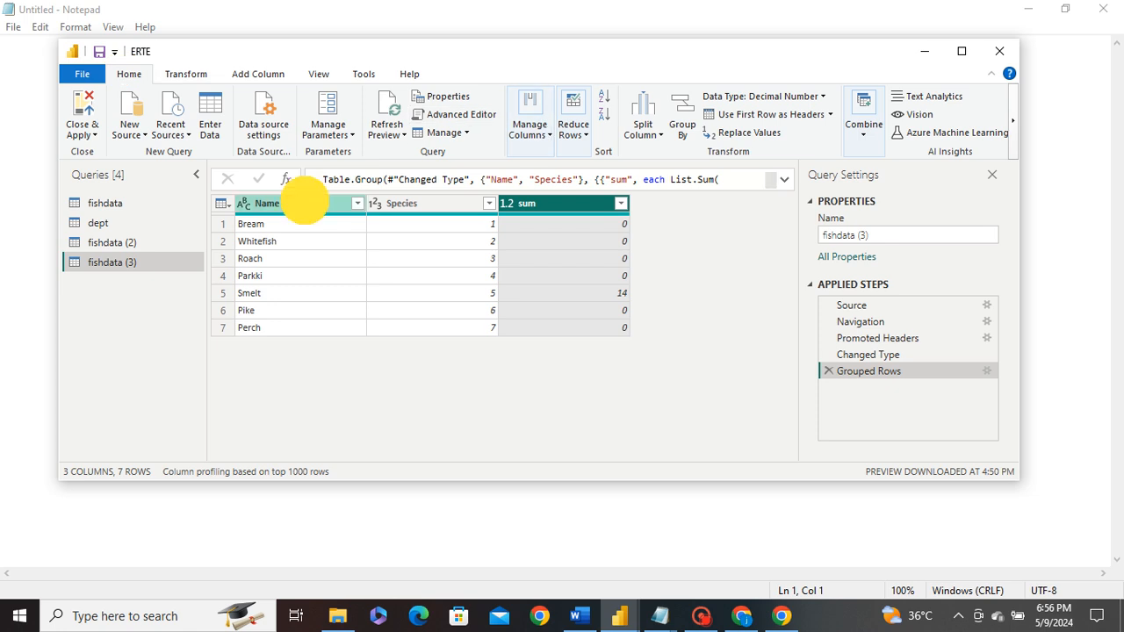
- Sort the grouped table by Name descending, putting Whitefish first and Bream last
left_click(604, 99)
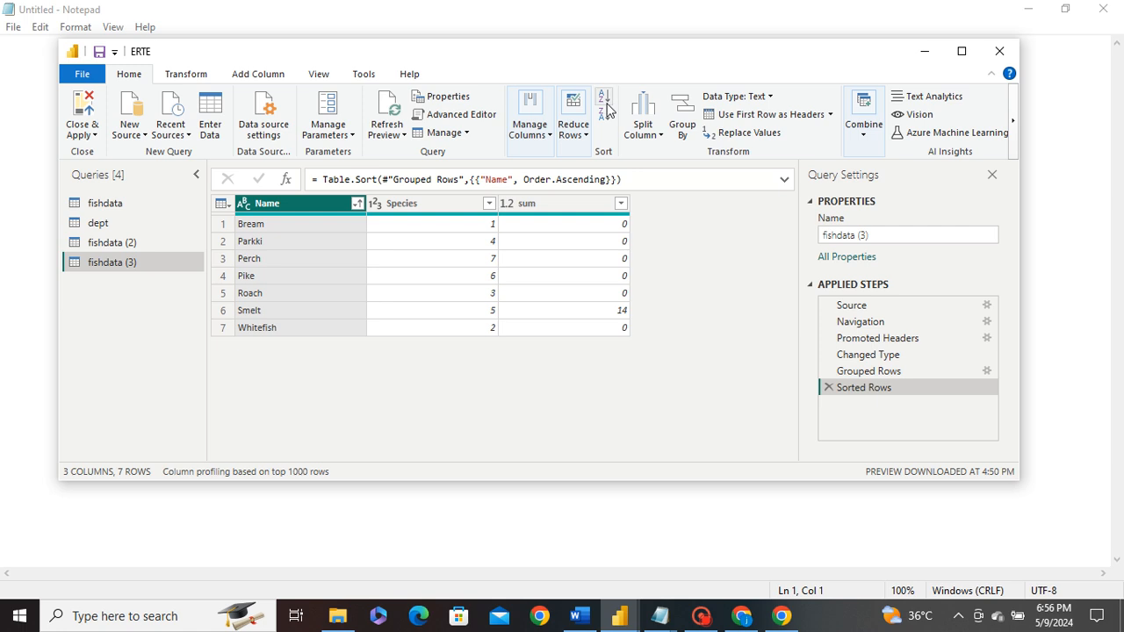
left_click(606, 116)
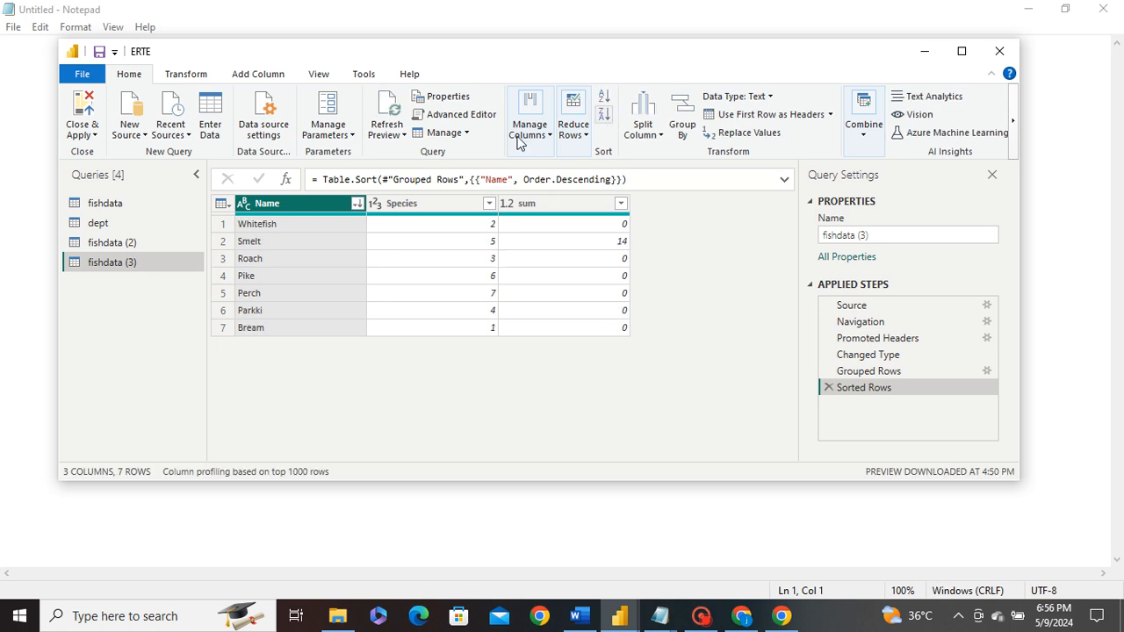
left_click(356, 202)
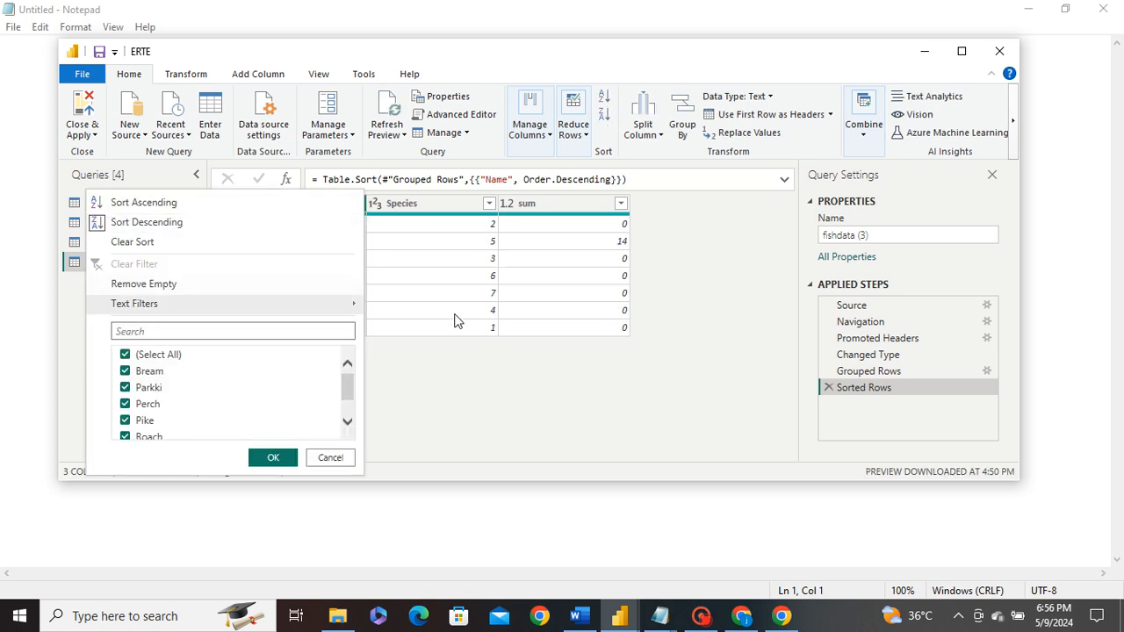
left_click(454, 352)
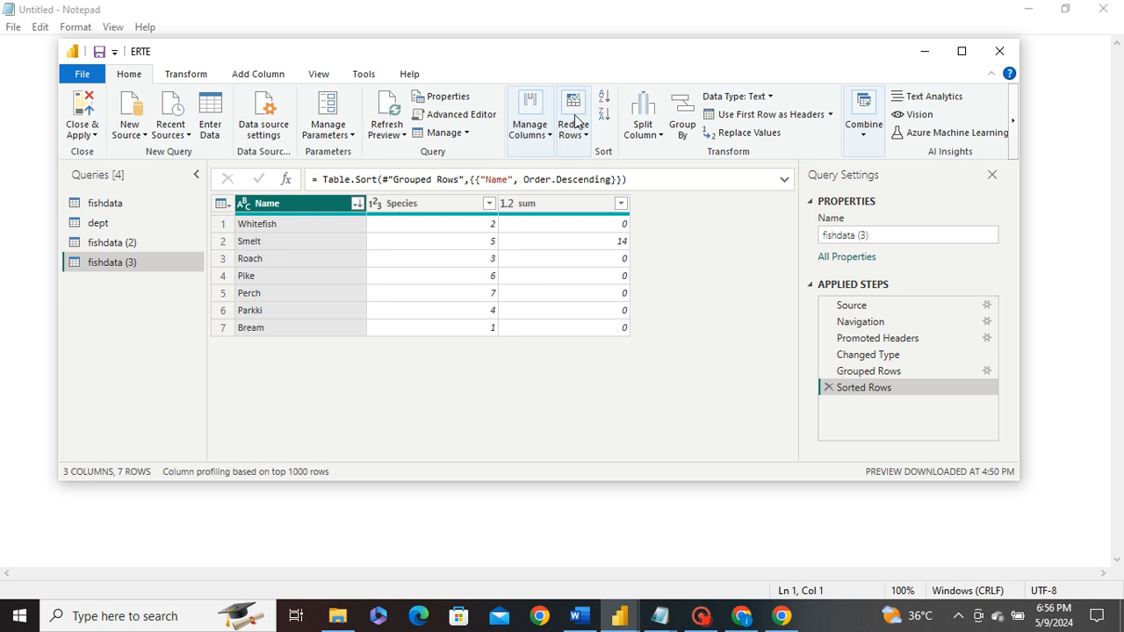